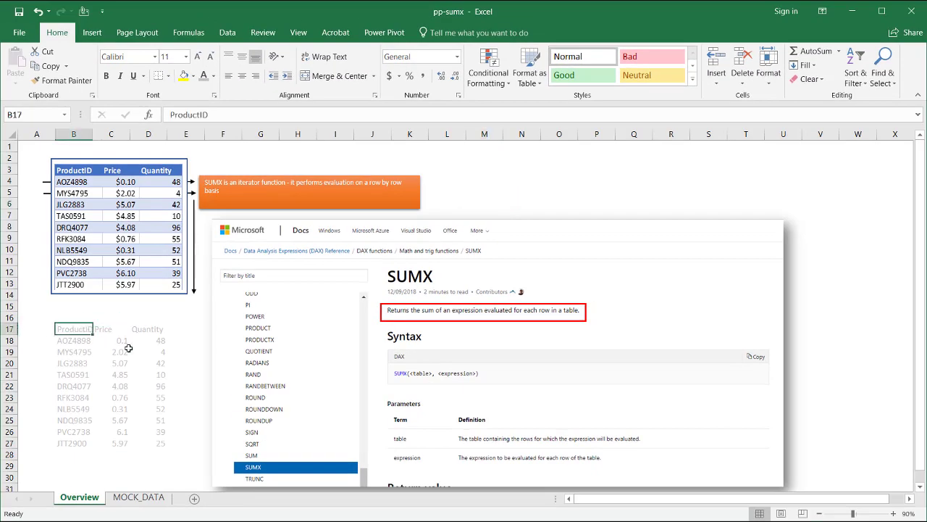
# - Copy the product list B17:D27 to MOCK_DATA!A1 and set its font colour to Automatic
pyautogui.moveTo(128, 349); pyautogui.dragTo(134, 441)
pyautogui.hotkey('ctrl', 'c')
pyautogui.click(136, 495)
pyautogui.click(43, 152)
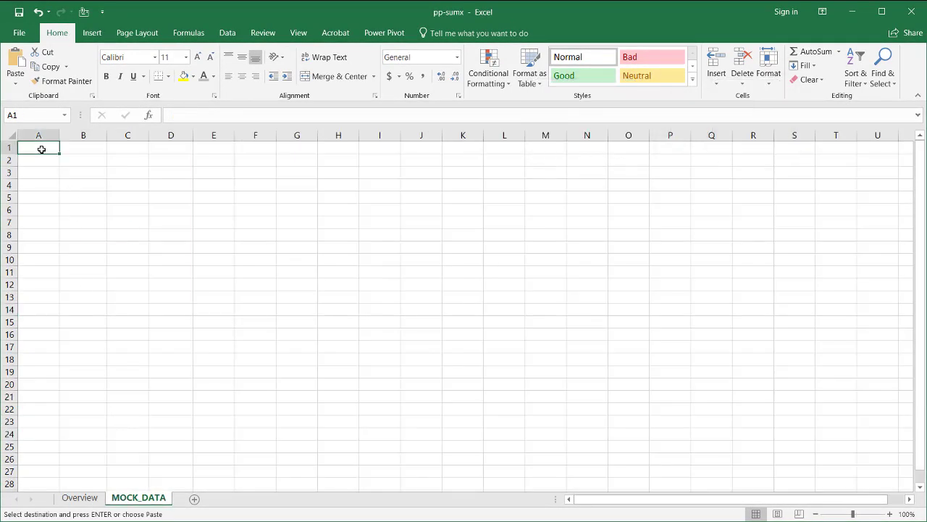
pyautogui.hotkey('ctrl', 'v')
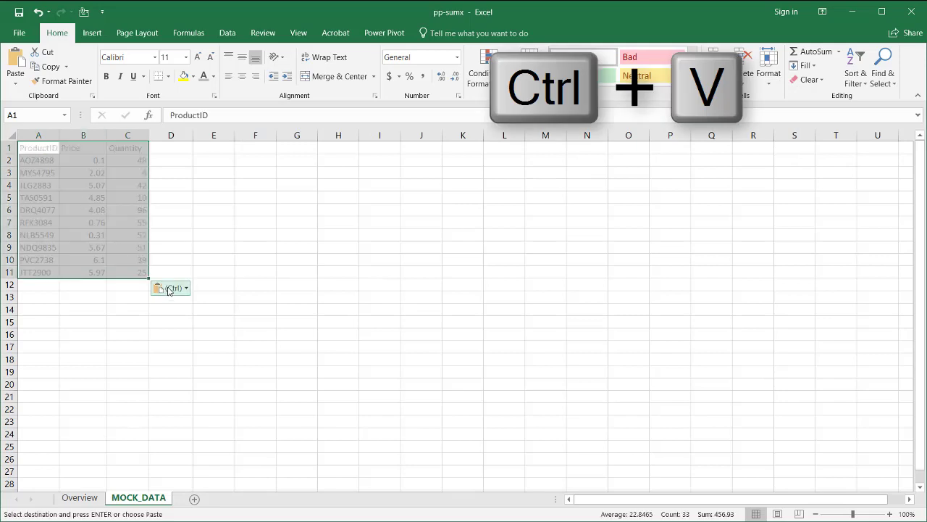
pyautogui.click(215, 78)
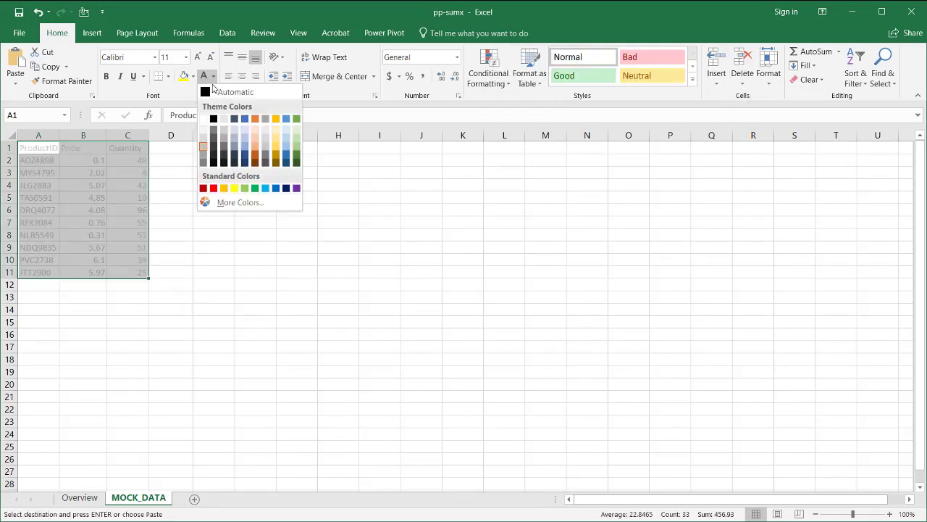
pyautogui.click(217, 92)
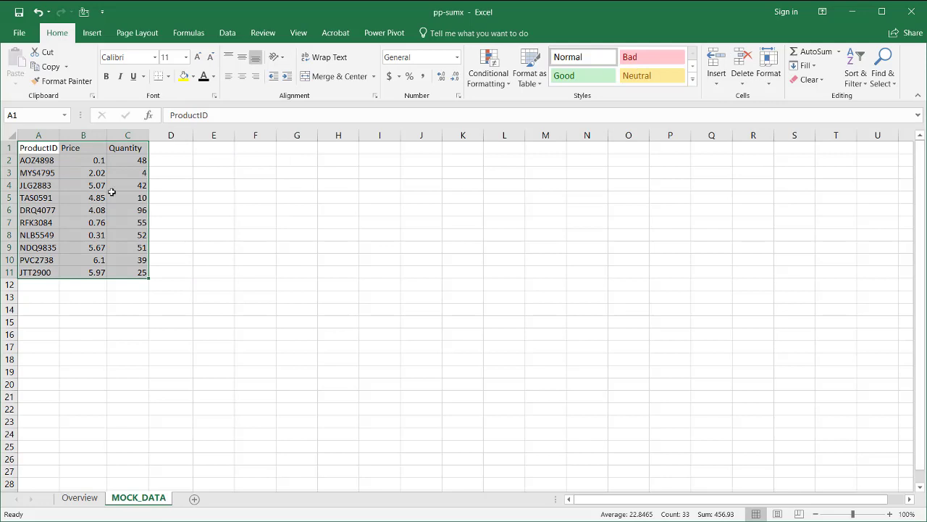
# - Convert the pasted data in A1:C11 into an Excel table with headers
pyautogui.click(112, 193)
pyautogui.click(92, 196)
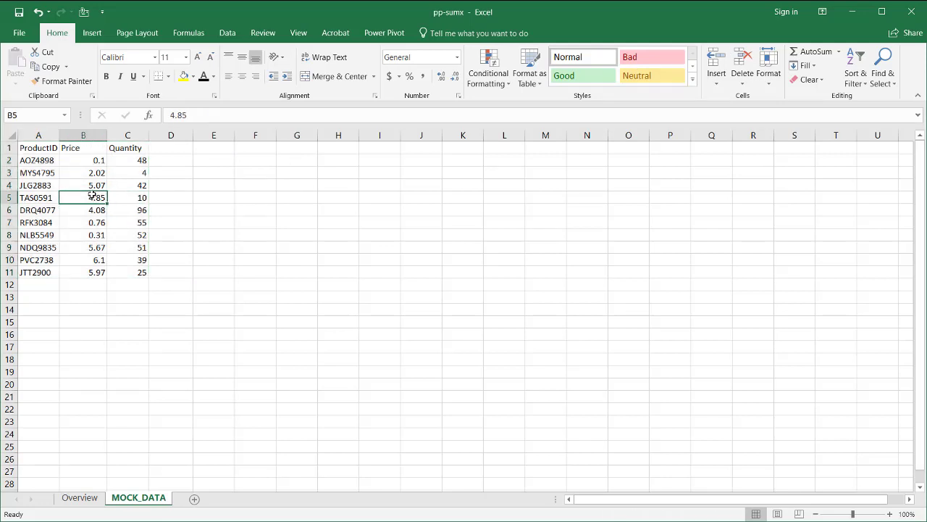
pyautogui.hotkey('ctrl', 't')
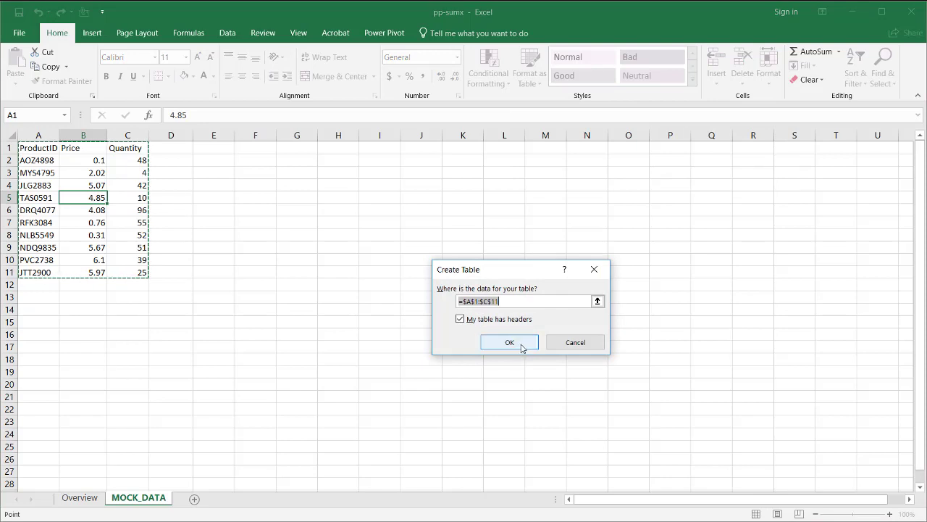
pyautogui.click(521, 346)
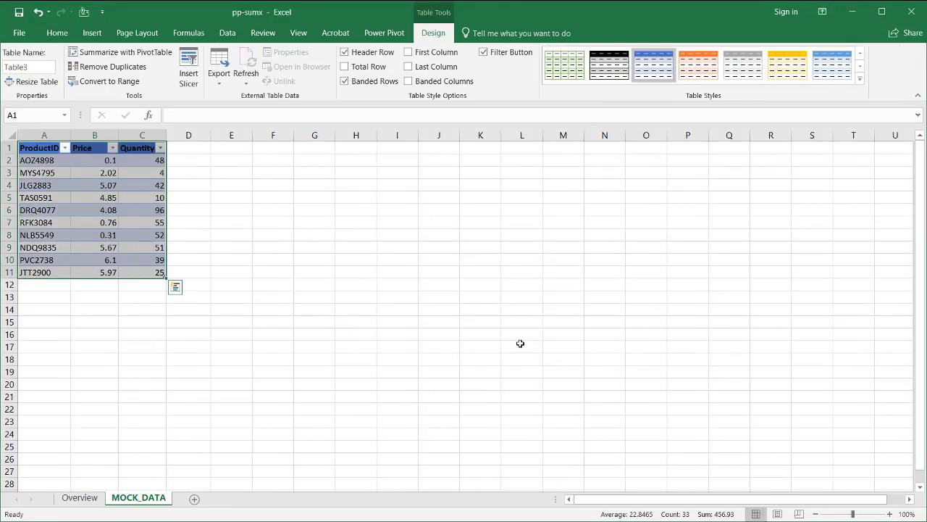
# - Add the ProductID, Price and Quantity table to the Power Pivot data model as Table3
pyautogui.click(384, 33)
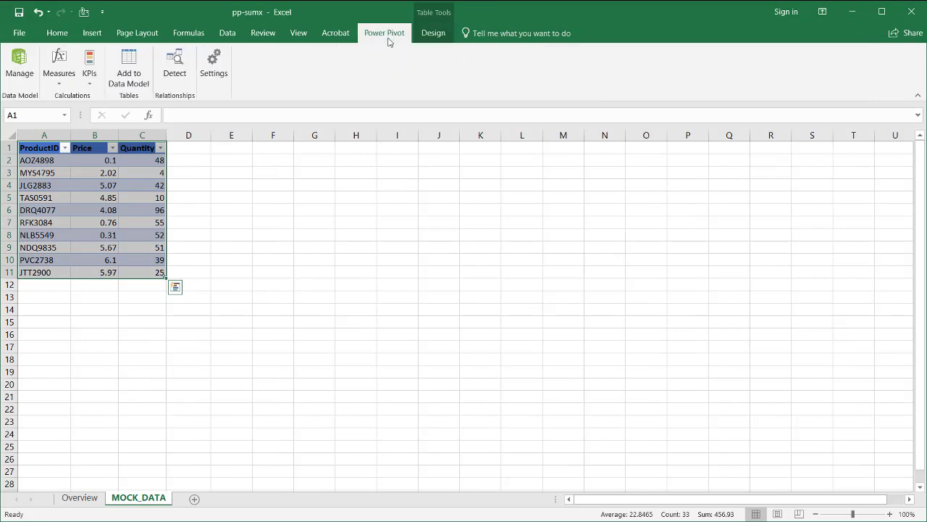
pyautogui.click(137, 69)
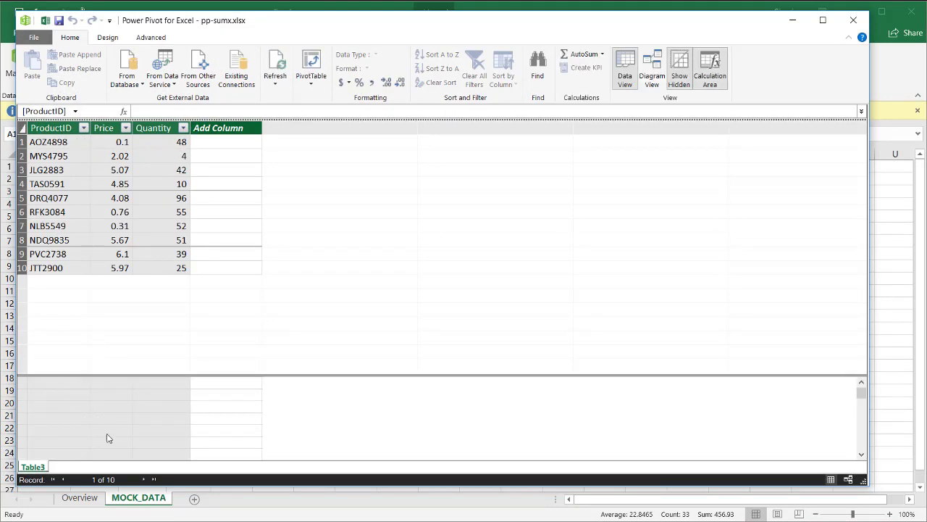
pyautogui.click(65, 394)
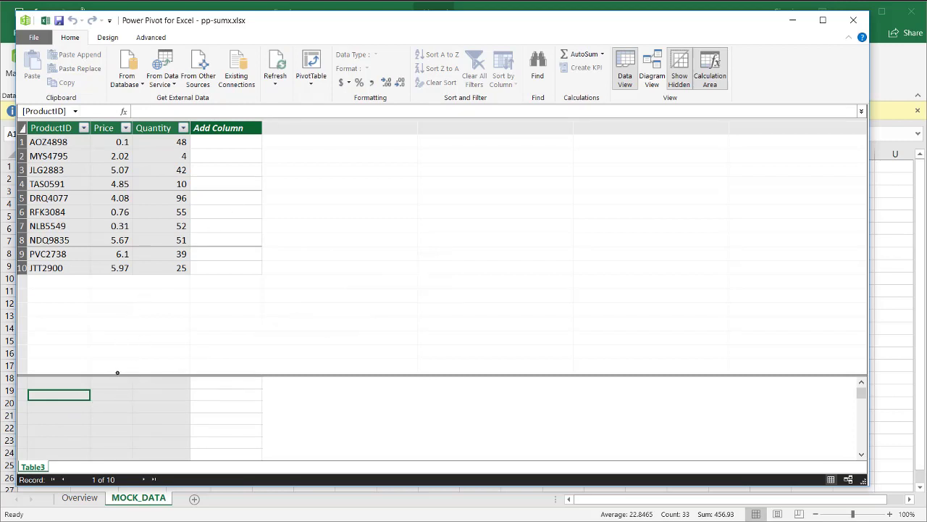
# - Insert a Power Pivot PivotTable on the existing MOCK_DATA worksheet at cell H5
pyautogui.click(316, 65)
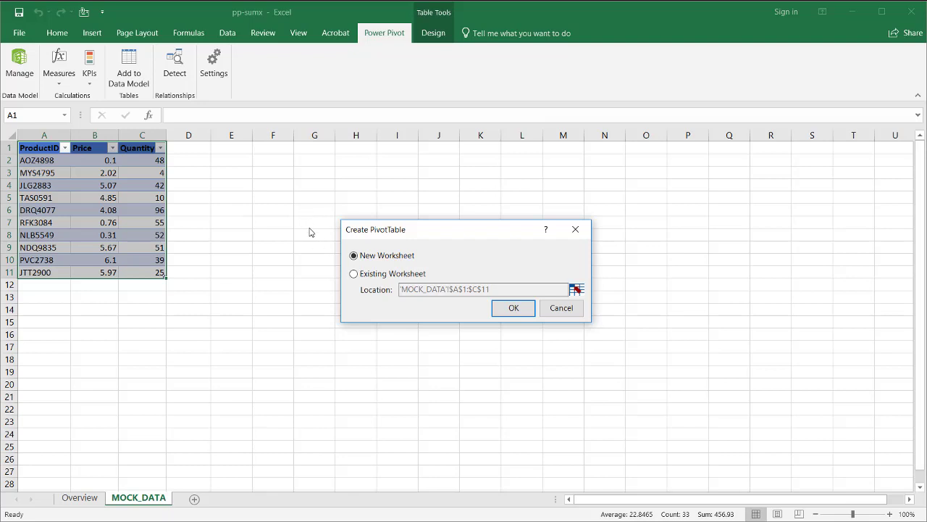
pyautogui.click(354, 275)
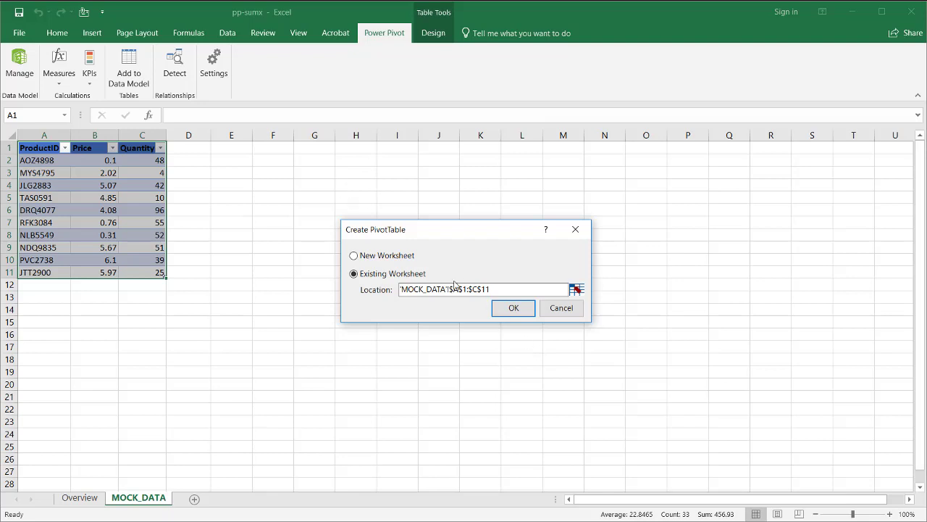
pyautogui.click(577, 289)
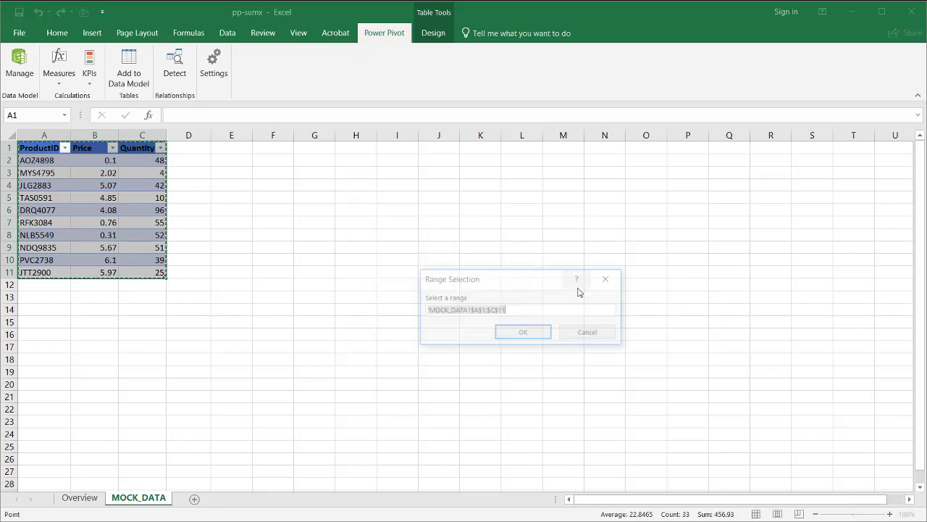
pyautogui.click(358, 193)
pyautogui.click(534, 335)
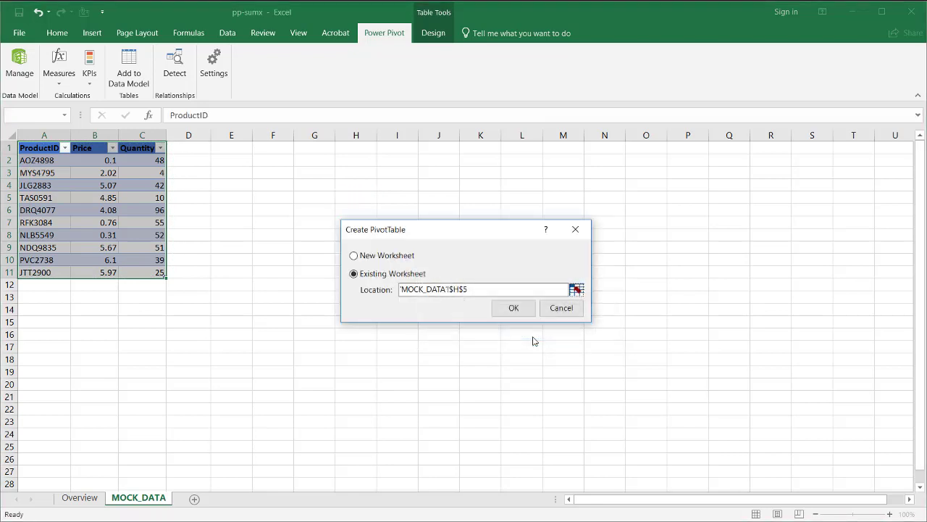
pyautogui.click(514, 308)
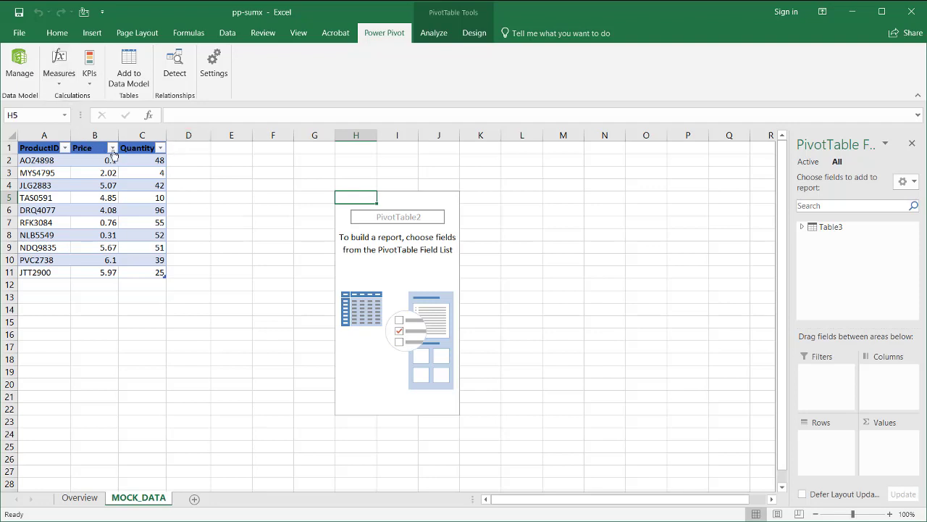
# - Start a new measure on Table3 named Revenue, with the cursor in the Formula box
pyautogui.click(60, 80)
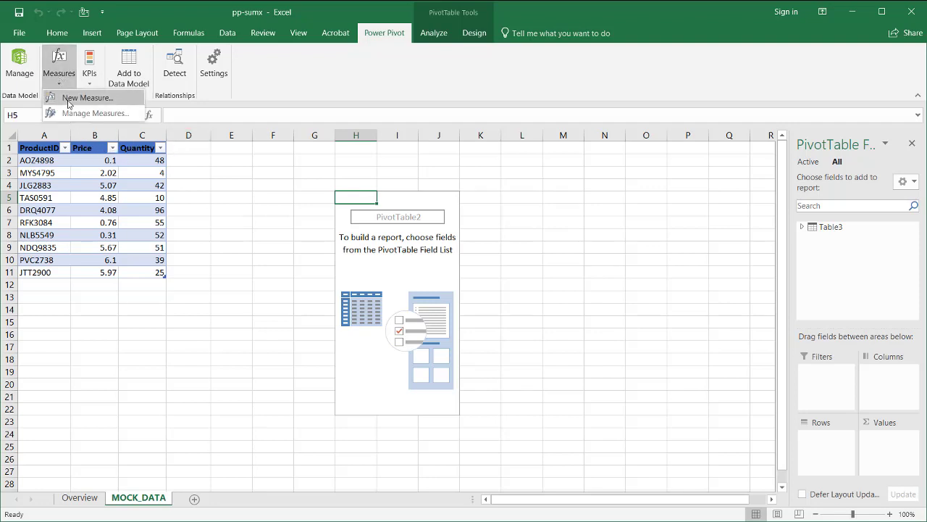
pyautogui.click(69, 99)
pyautogui.moveTo(434, 140); pyautogui.dragTo(491, 157)
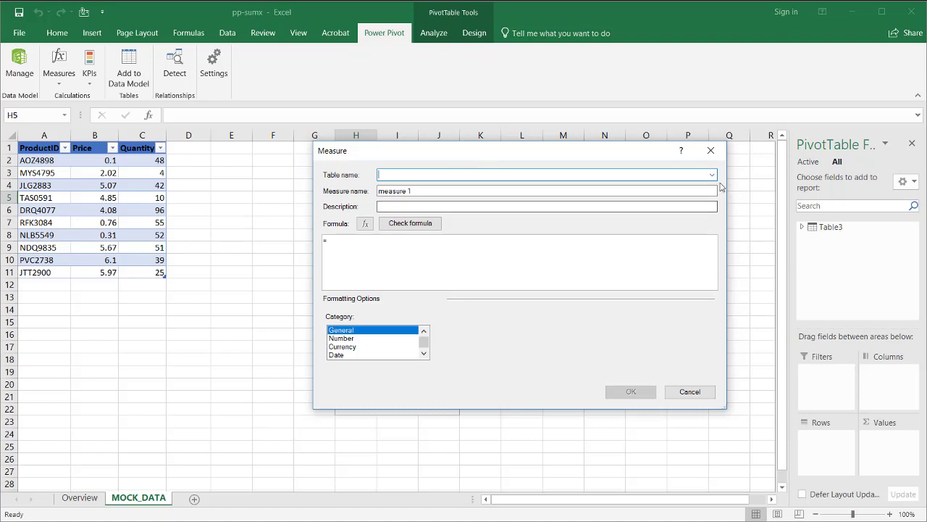
pyautogui.click(712, 176)
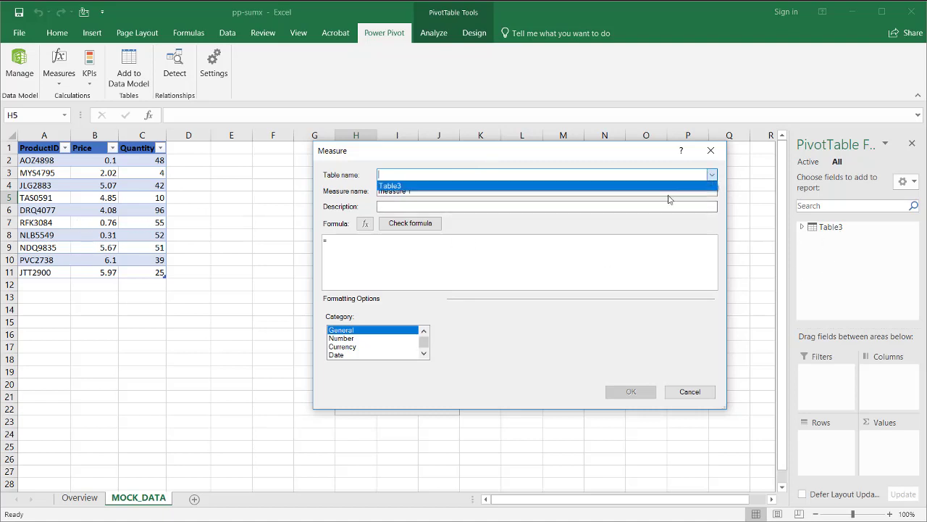
pyautogui.click(680, 186)
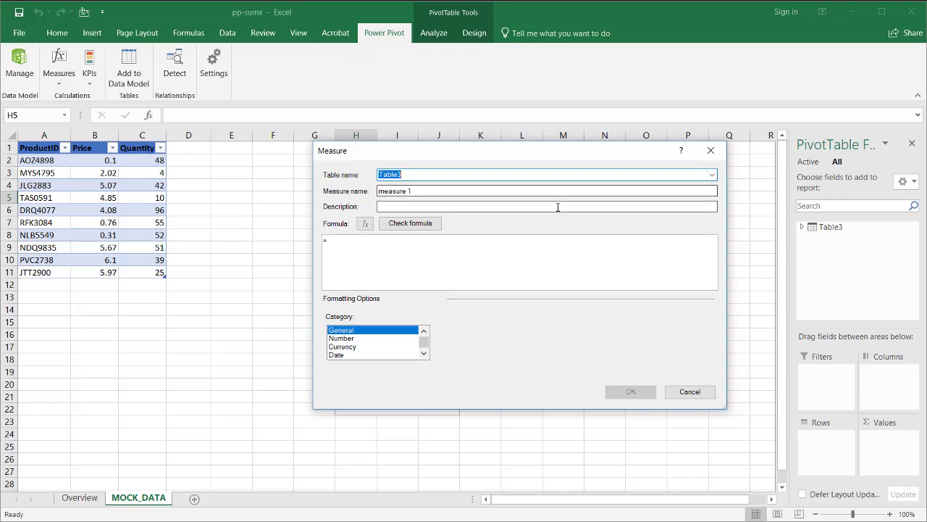
pyautogui.press('Tab')
pyautogui.write('Re')
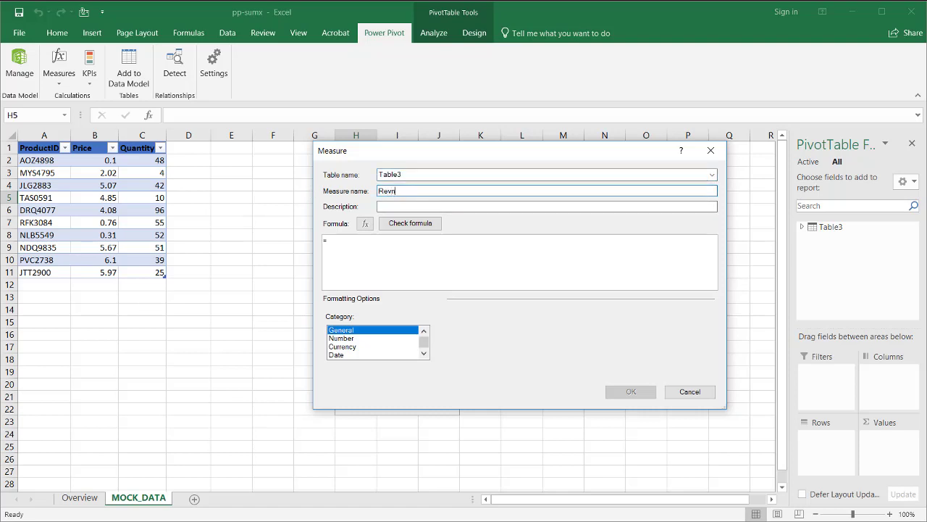
pyautogui.click(343, 247)
# - Define Revenue as =SUMX(Table3,[Price]*[Quantity]) in Currency format, showing $1,400.24 in the PivotTable
pyautogui.write('sum')
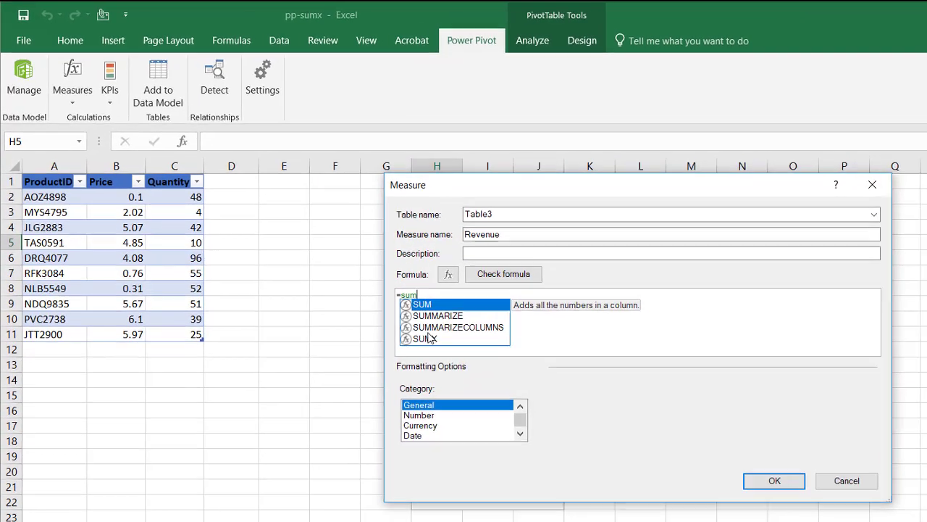
pyautogui.click(428, 338)
pyautogui.doubleClick(428, 338)
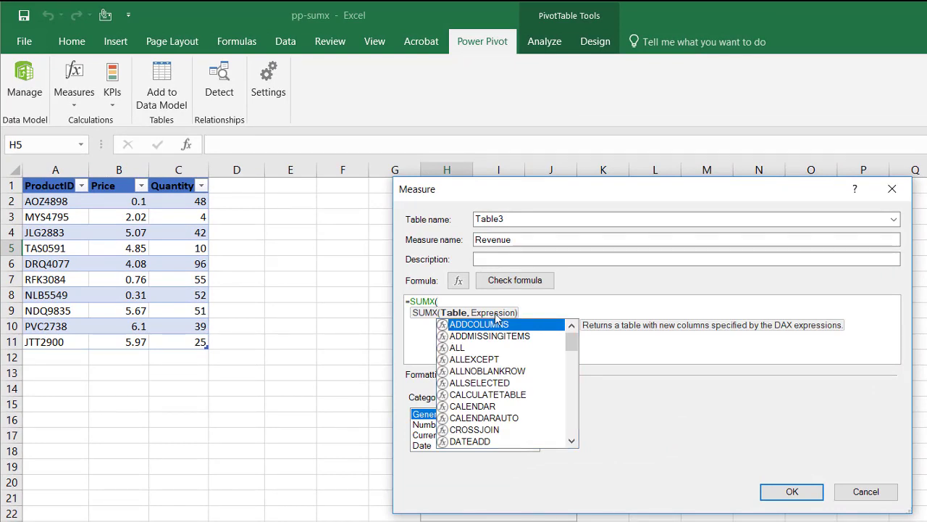
pyautogui.write('ta')
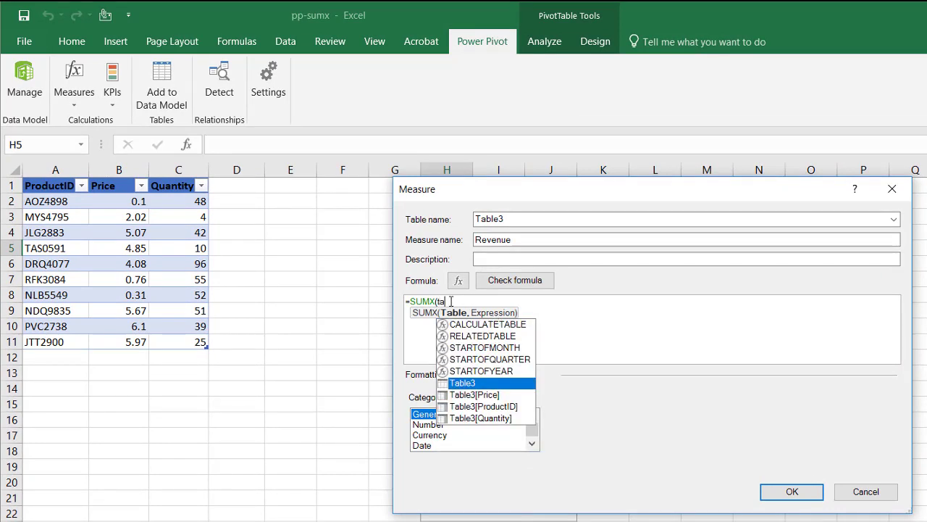
pyautogui.doubleClick(461, 383)
pyautogui.write(',')
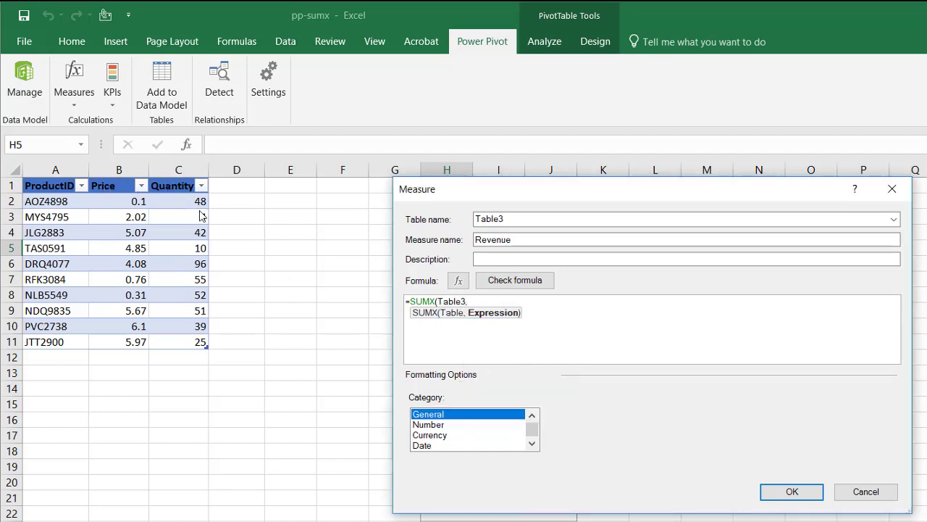
pyautogui.write('pri')
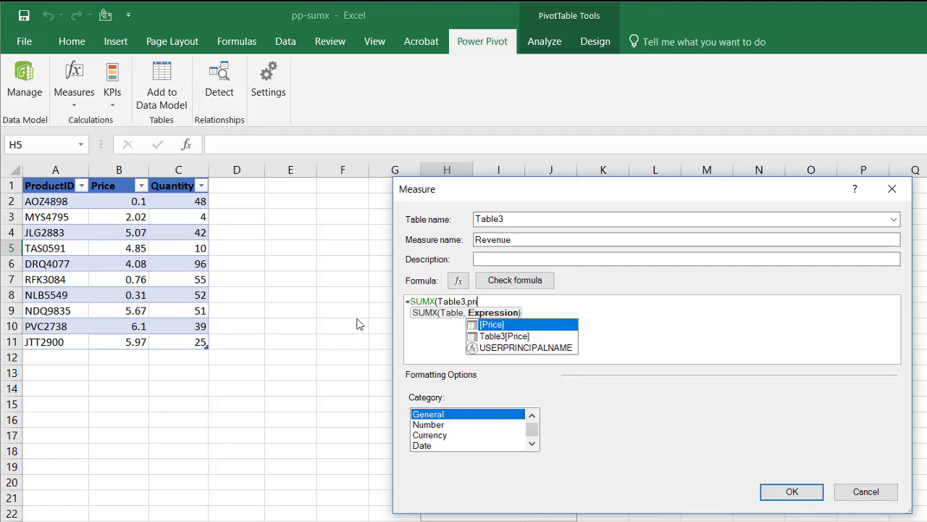
pyautogui.doubleClick(486, 325)
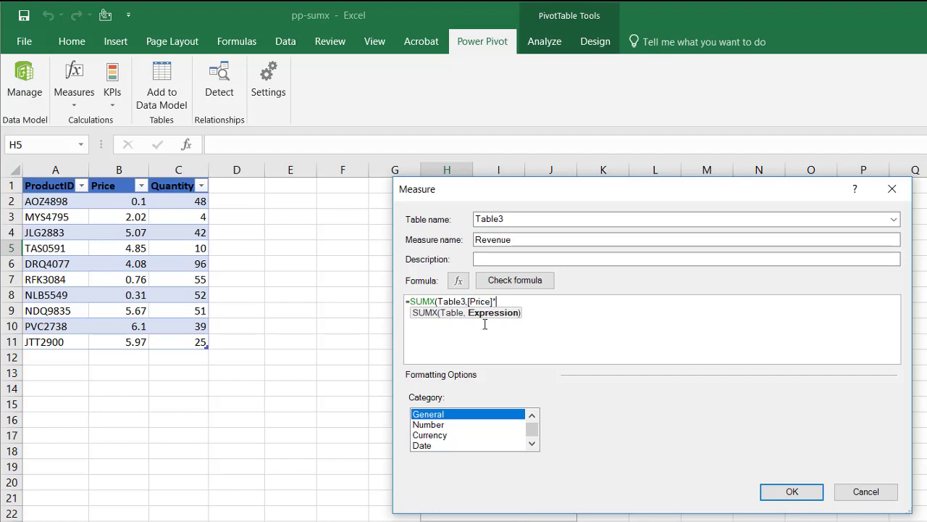
pyautogui.write('*qu')
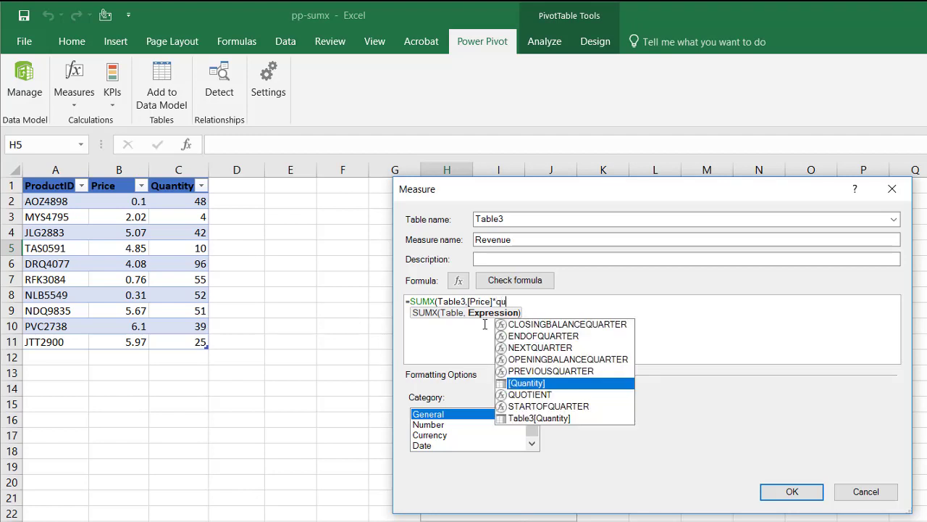
pyautogui.doubleClick(534, 385)
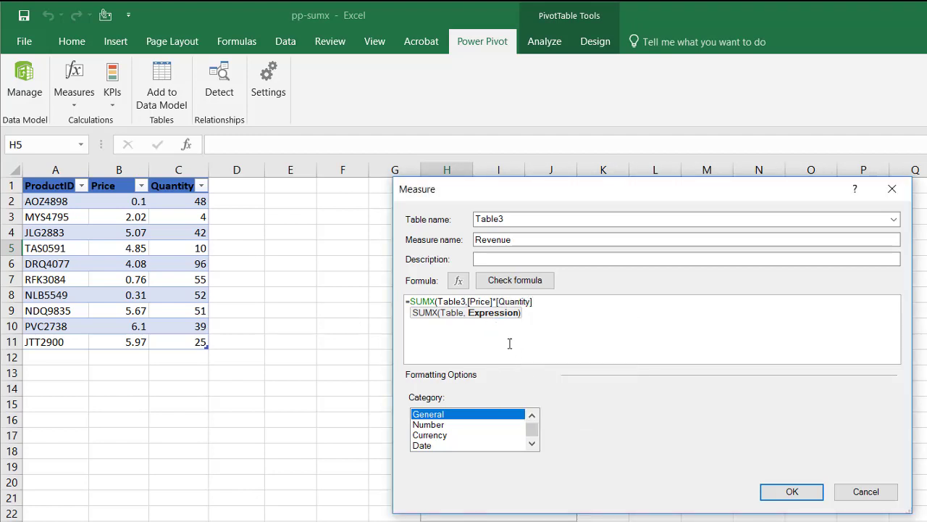
pyautogui.write(')')
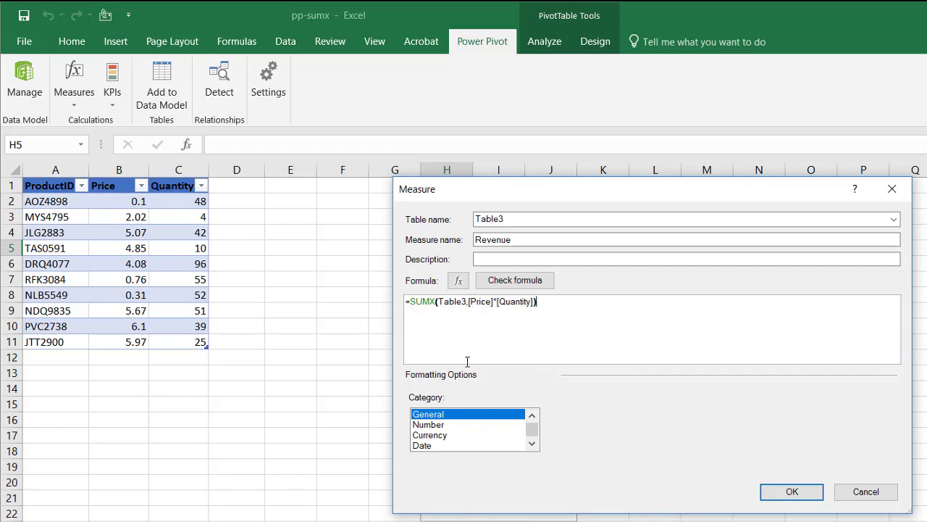
pyautogui.click(523, 281)
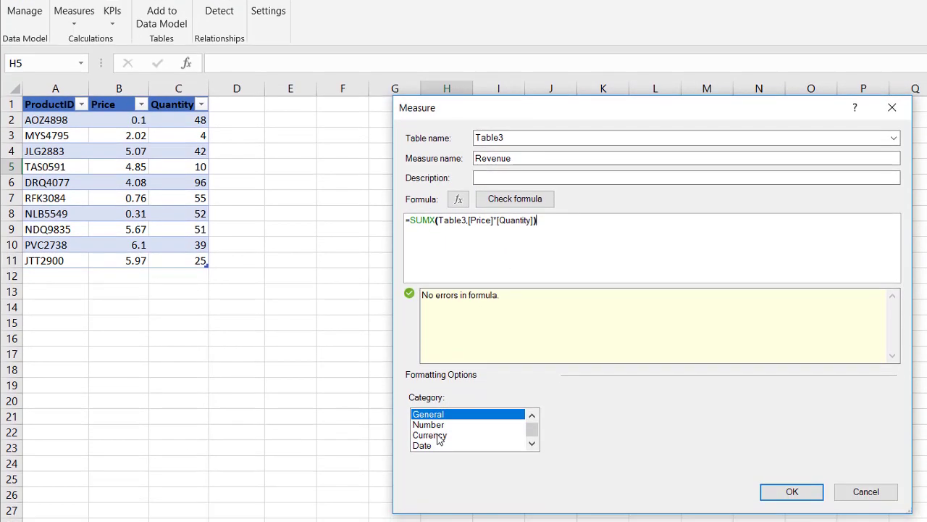
pyautogui.click(435, 517)
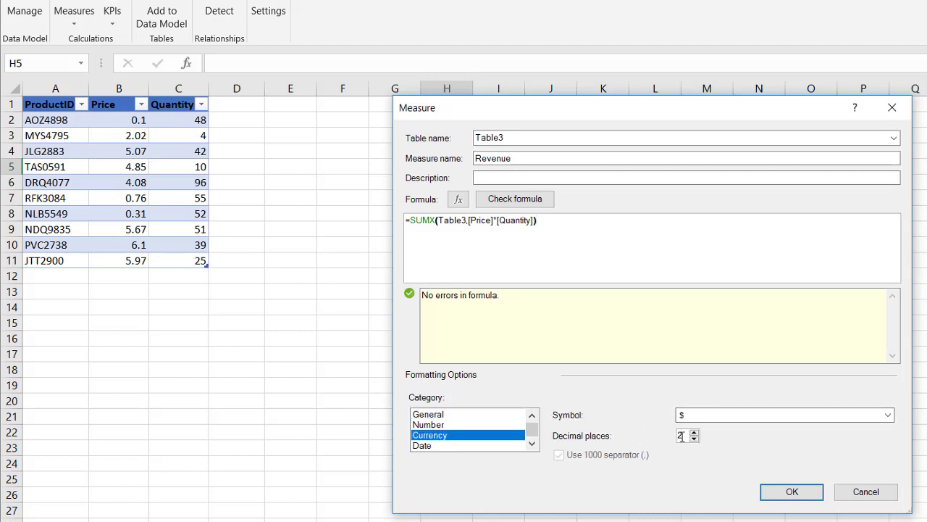
pyautogui.click(795, 491)
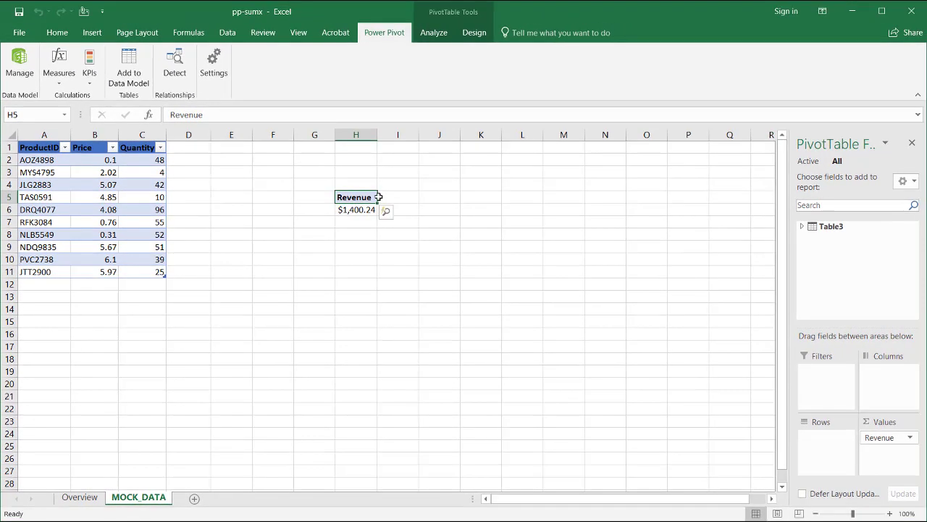
# - Add ProductID, Price and Quantity from Table3 to the PivotTable rows
pyautogui.click(802, 226)
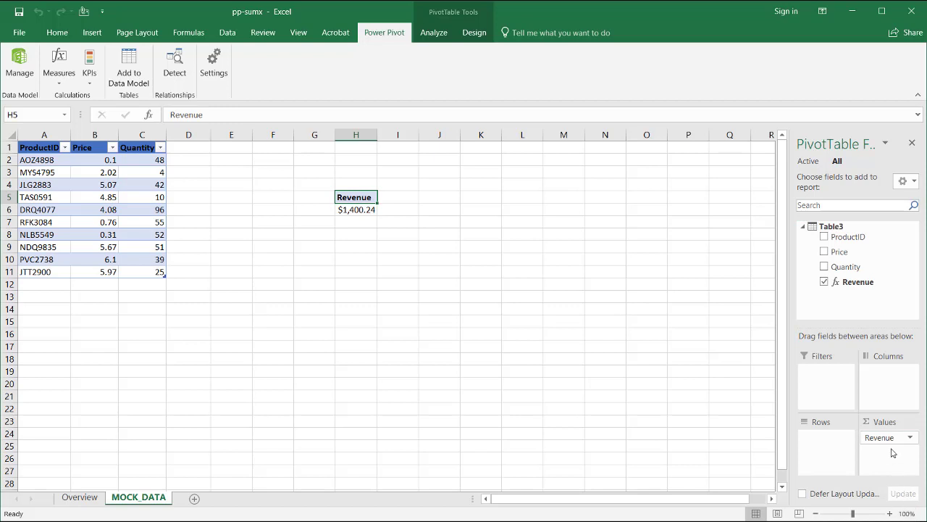
pyautogui.moveTo(848, 236); pyautogui.dragTo(838, 452)
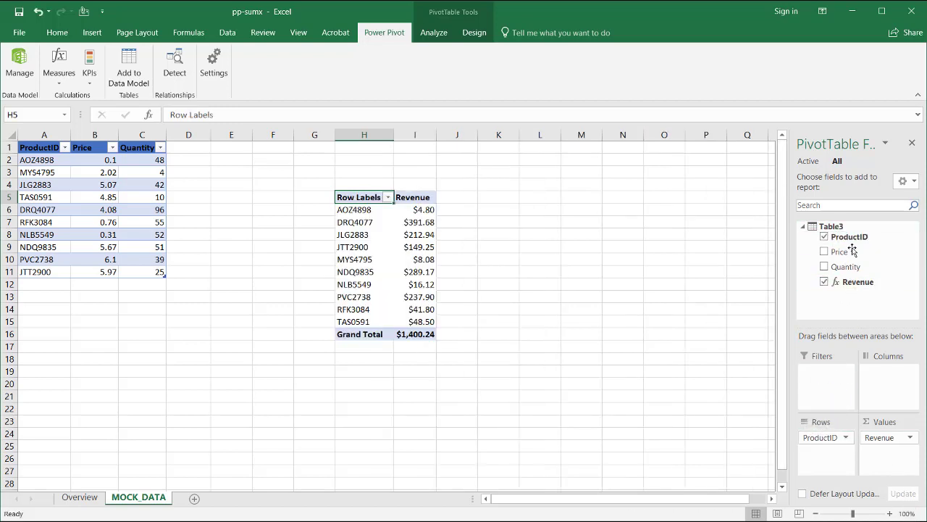
pyautogui.moveTo(843, 252); pyautogui.dragTo(833, 457)
pyautogui.moveTo(849, 267); pyautogui.dragTo(830, 469)
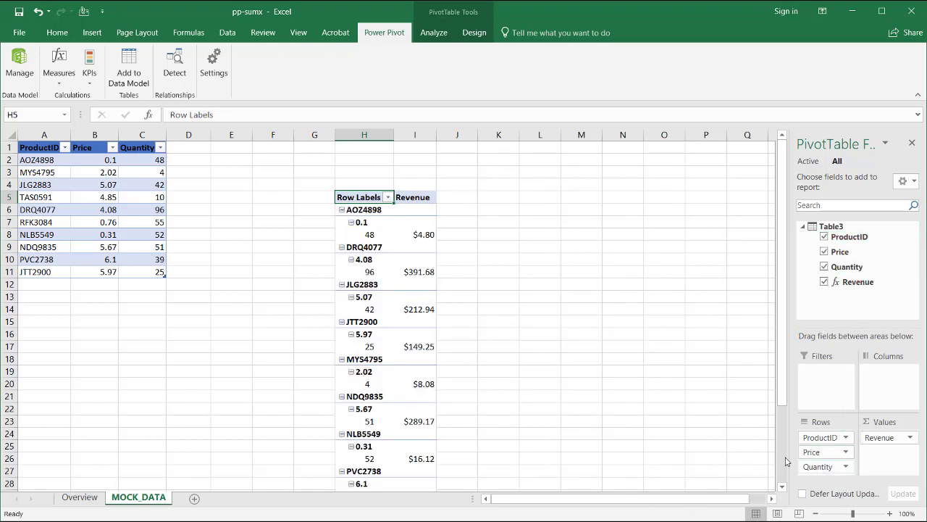
# - Switch the PivotTable report layout to Tabular Form
pyautogui.click(474, 33)
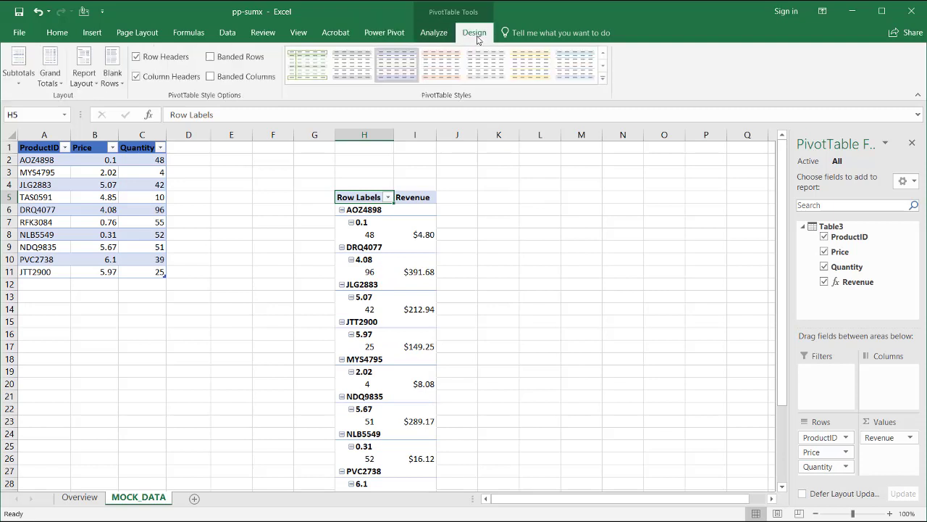
pyautogui.click(93, 82)
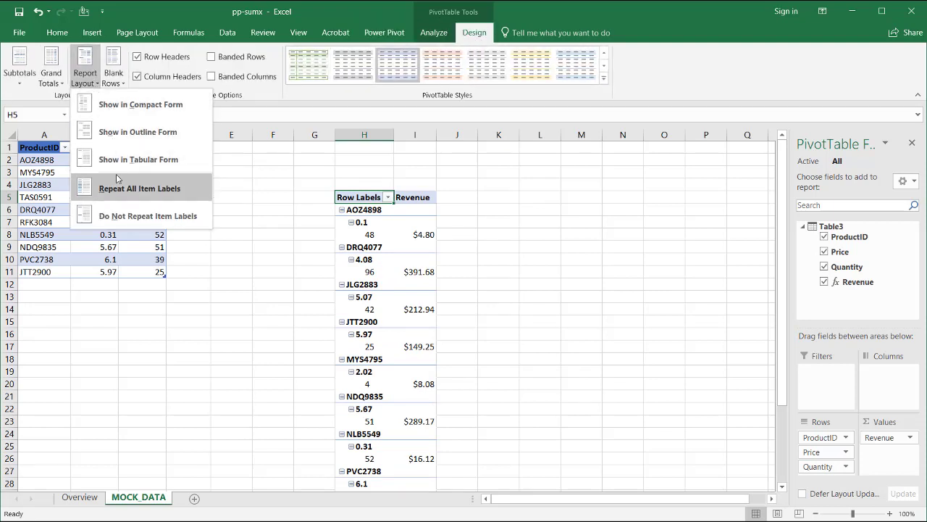
pyautogui.click(169, 159)
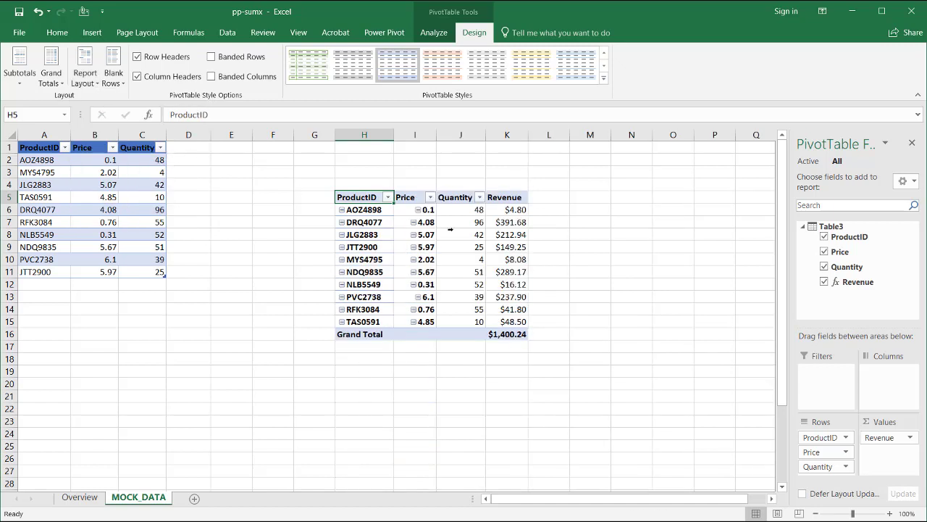
# - Enter =B2*C2 in E2 and fill it down through E11
pyautogui.click(428, 211)
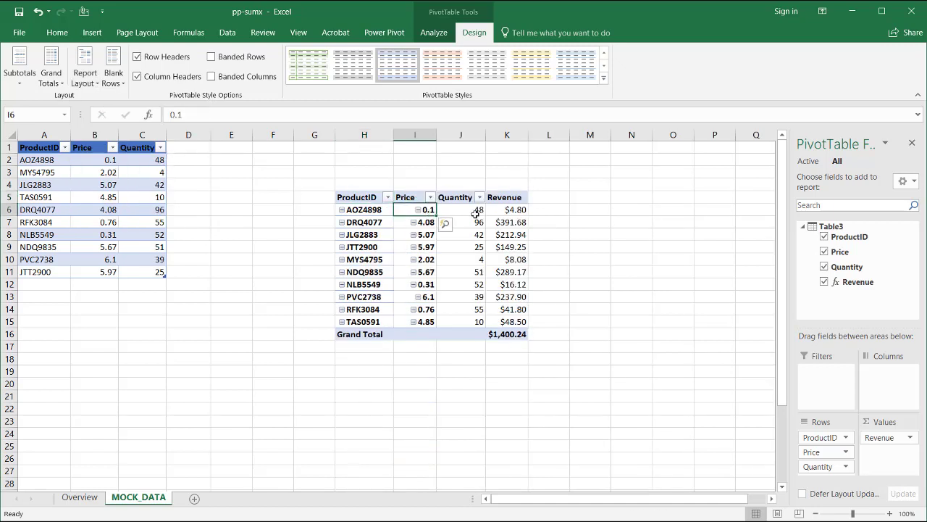
pyautogui.click(474, 214)
pyautogui.click(515, 210)
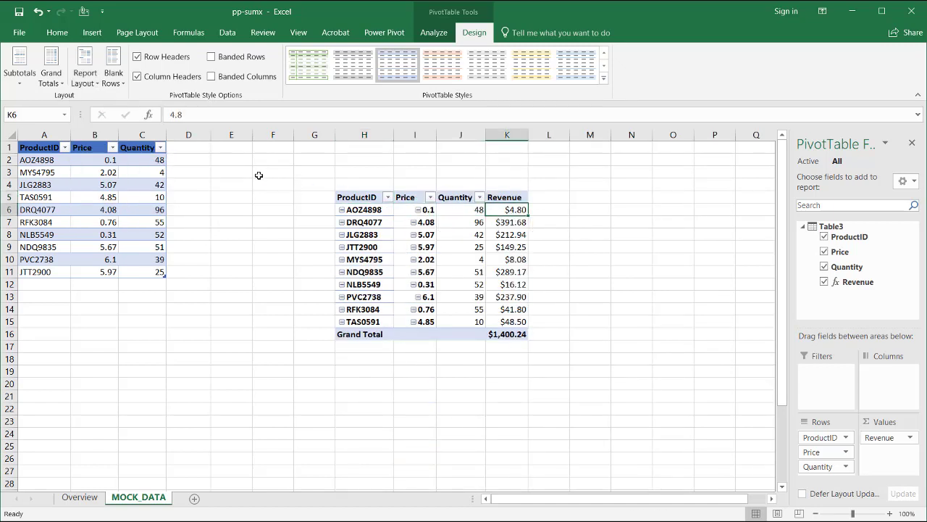
pyautogui.click(222, 159)
pyautogui.write('=')
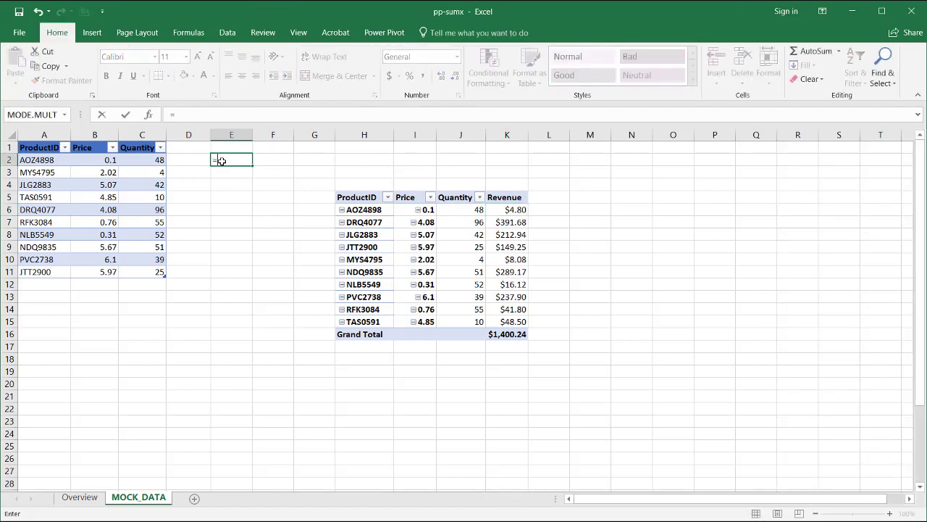
pyautogui.write('s')
pyautogui.press('BackSpace')
pyautogui.click(102, 164)
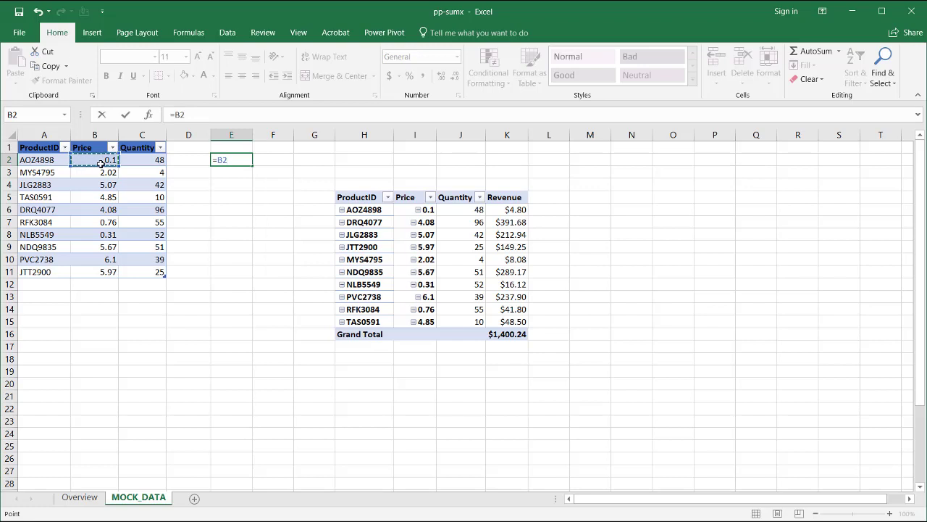
pyautogui.write('&')
pyautogui.click(146, 164)
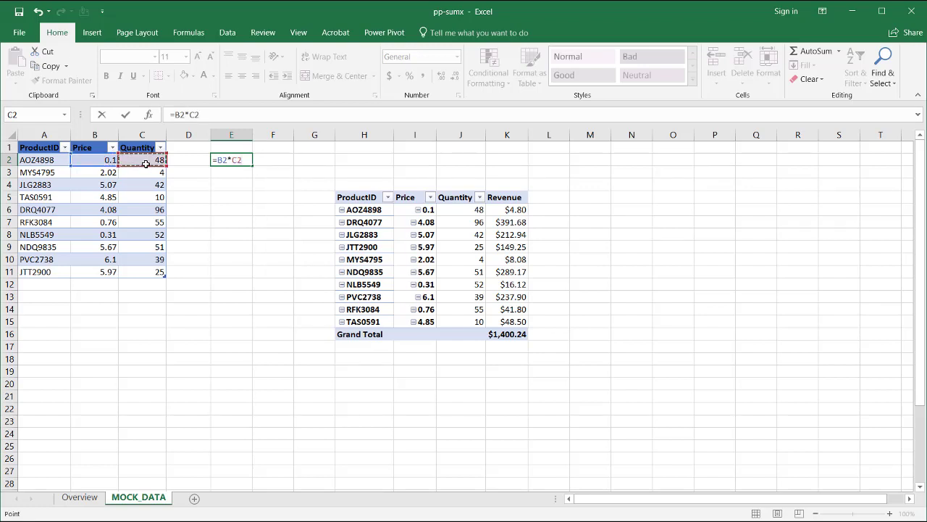
pyautogui.press('Return')
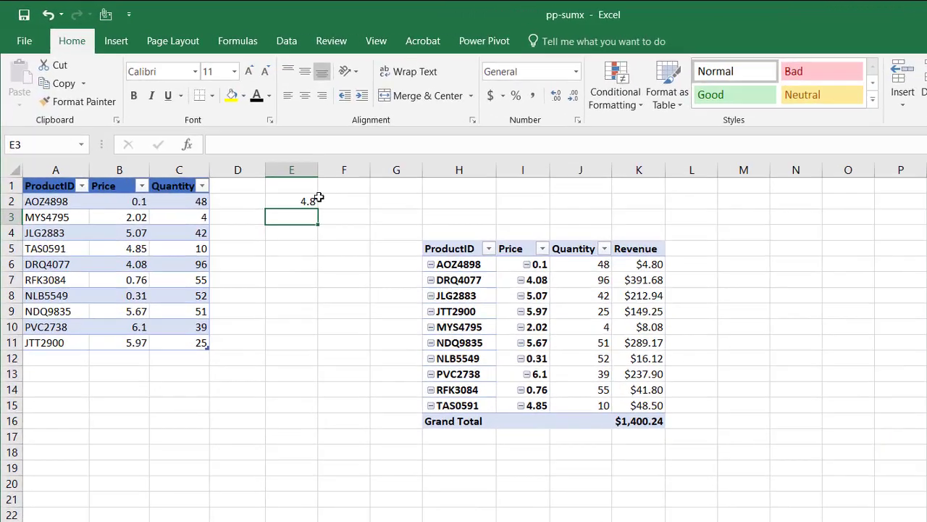
pyautogui.click(250, 164)
pyautogui.moveTo(352, 230); pyautogui.dragTo(325, 381)
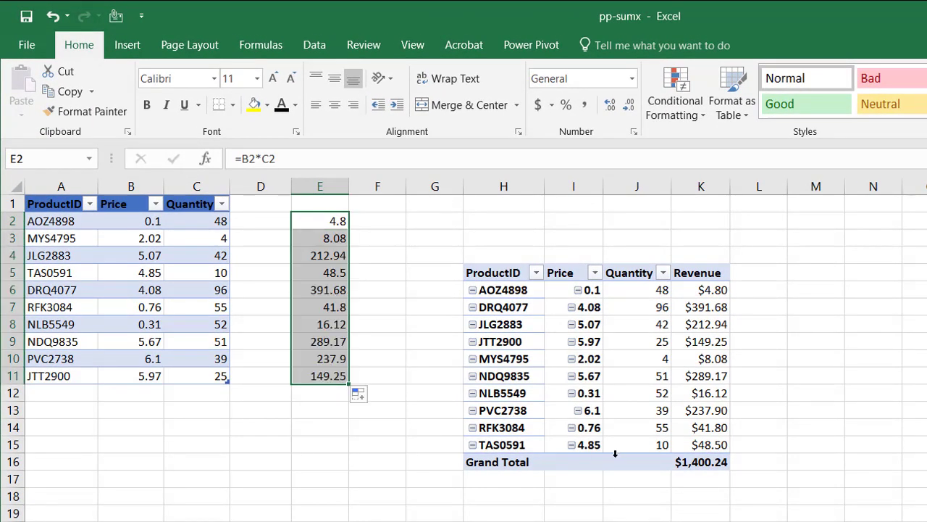
# - Total the checks in E13 with =SUM(E2:E11), giving 1400.24
pyautogui.click(323, 409)
pyautogui.write('=sum')
pyautogui.press('Tab')
pyautogui.moveTo(323, 217); pyautogui.dragTo(331, 379)
pyautogui.write(')')
pyautogui.press('Return')
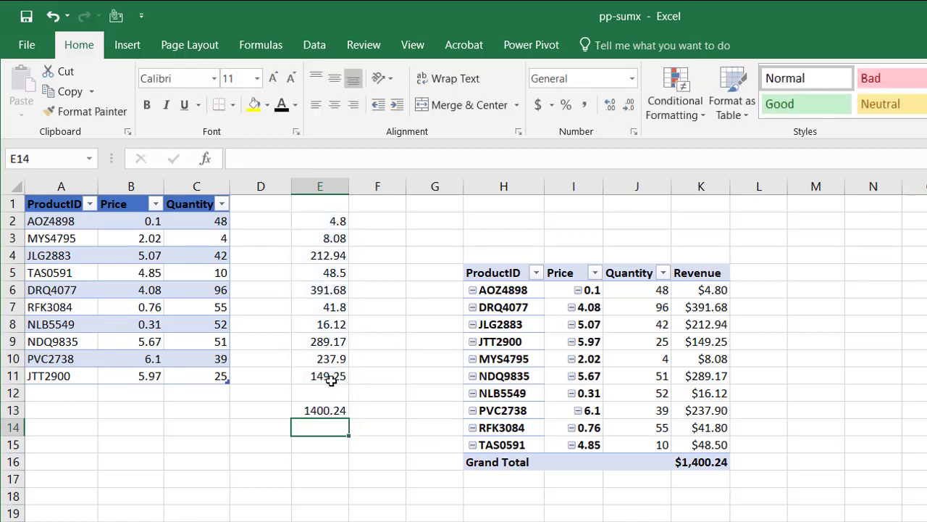
# - In Power Pivot Manage, add a calculated column =Table3[Price]*Table3[Quantity] to Table3
pyautogui.click(621, 376)
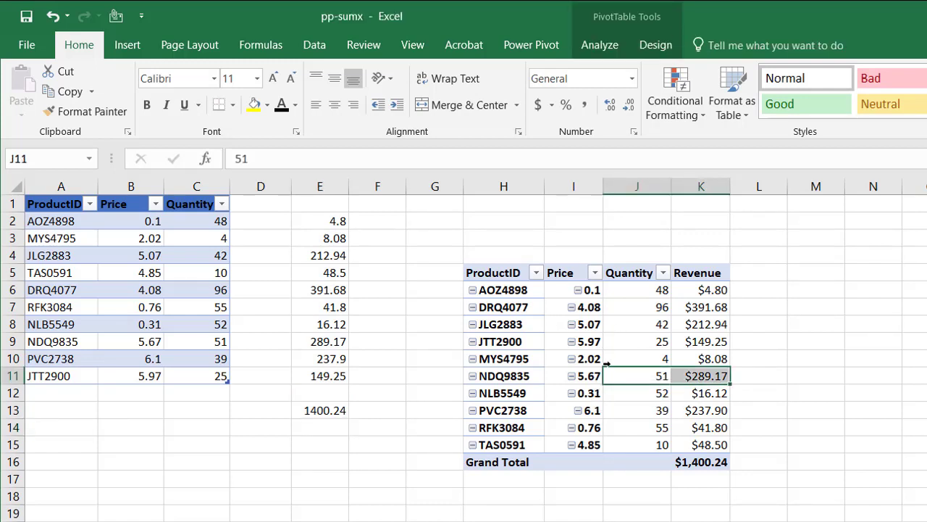
pyautogui.click(538, 48)
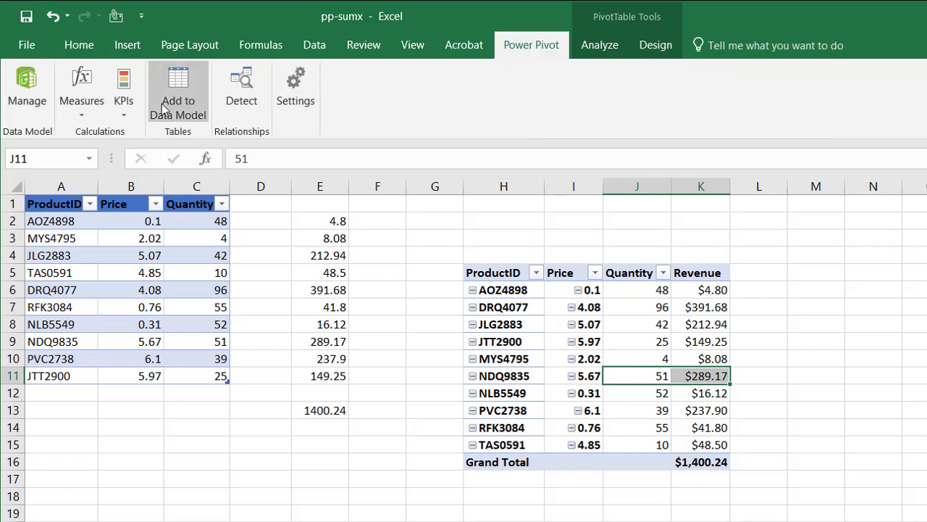
pyautogui.click(37, 108)
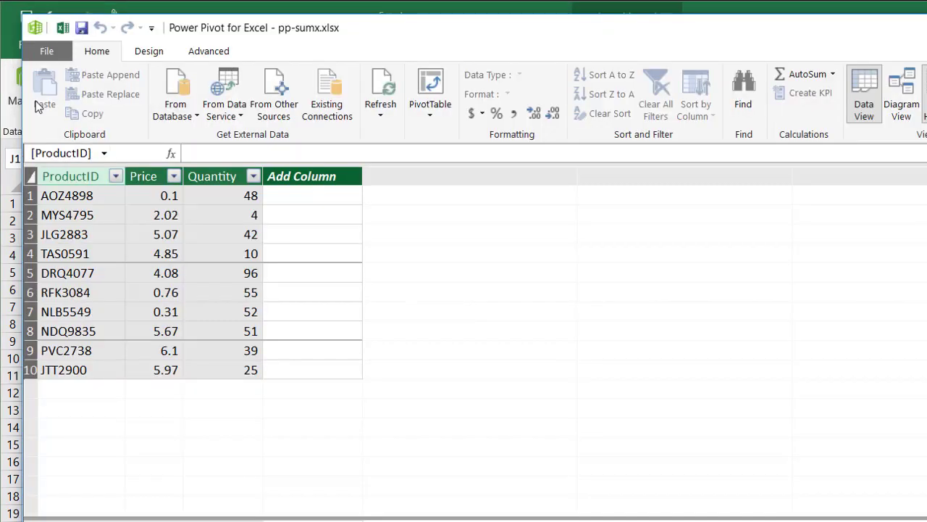
pyautogui.click(333, 196)
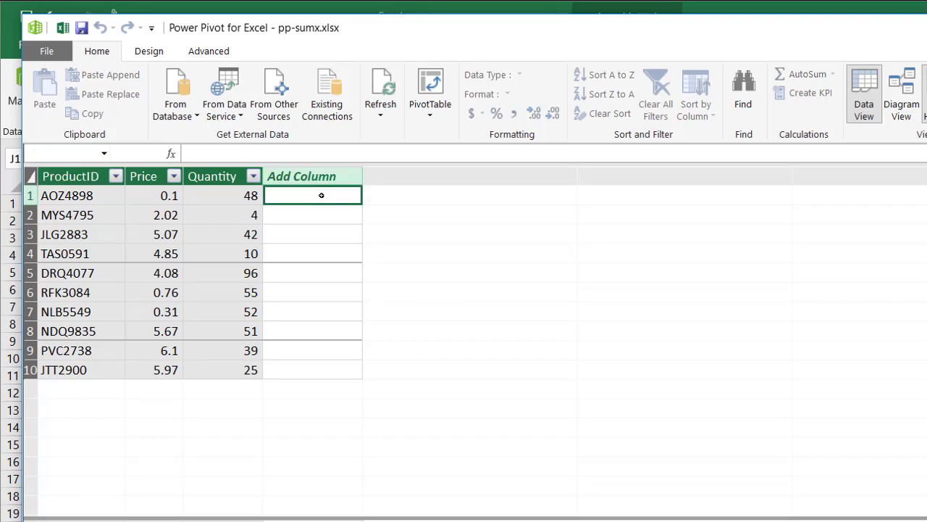
pyautogui.write('=')
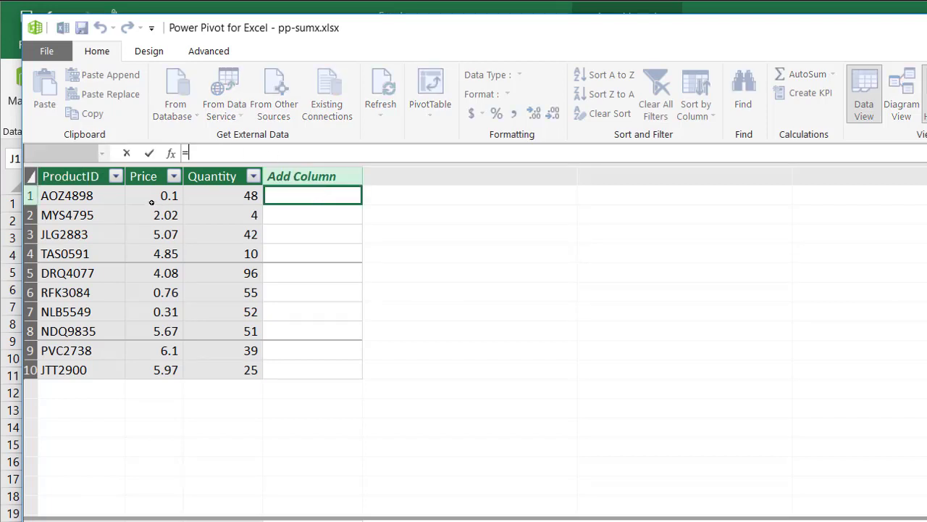
pyautogui.click(151, 196)
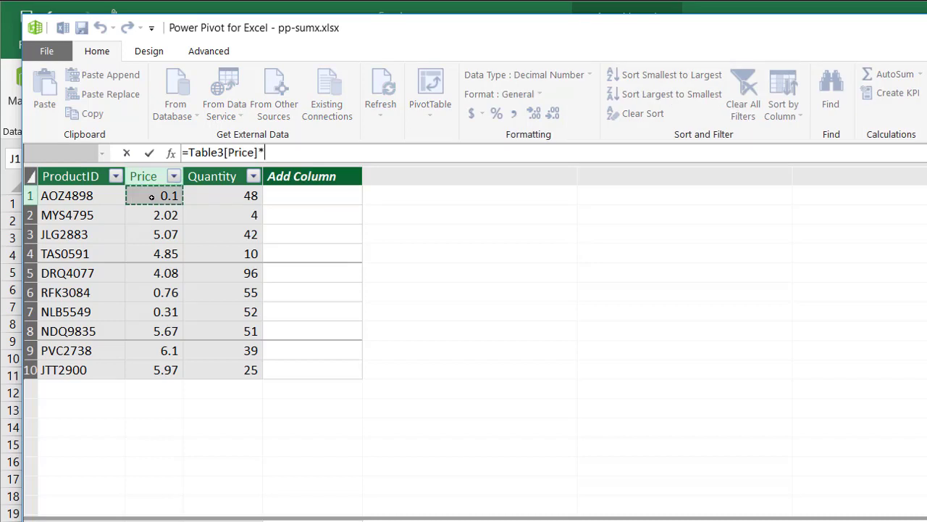
pyautogui.click(228, 197)
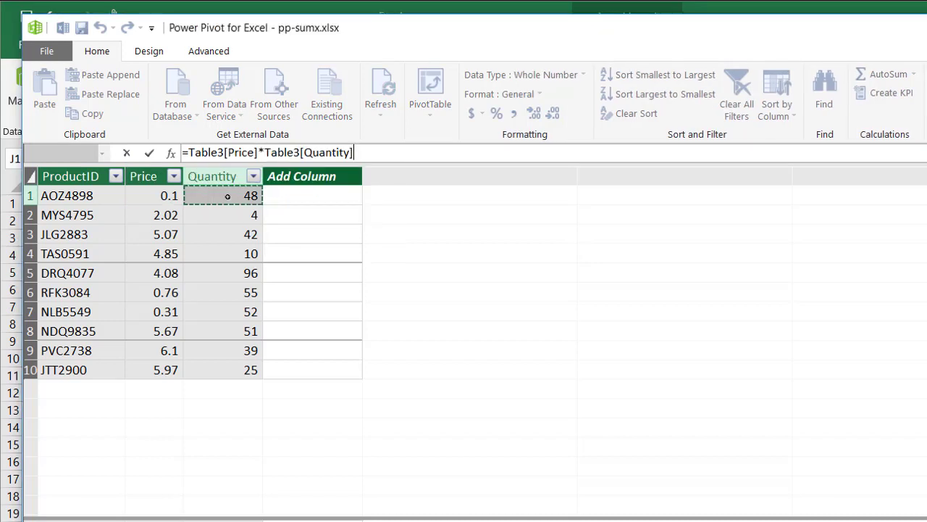
pyautogui.press('Return')
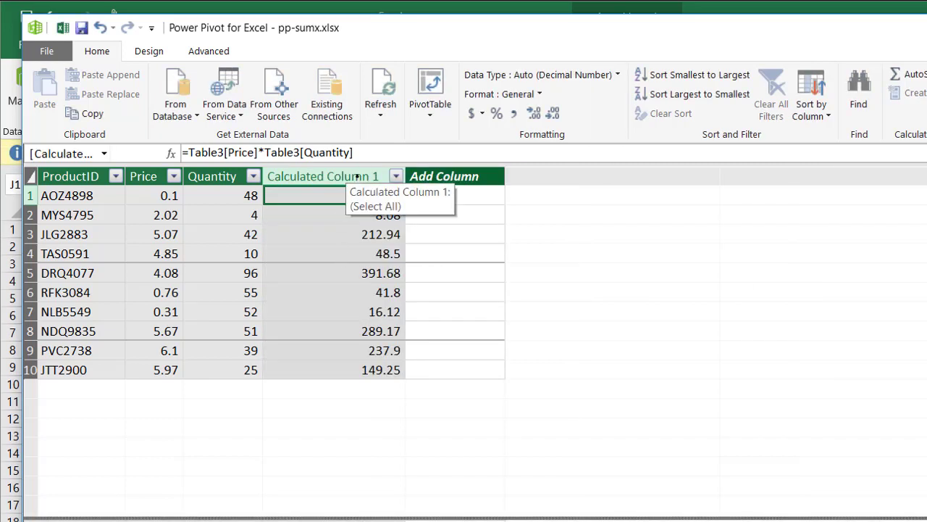
# - Rename the new calculated column to Revenue (CC)
pyautogui.click(356, 177)
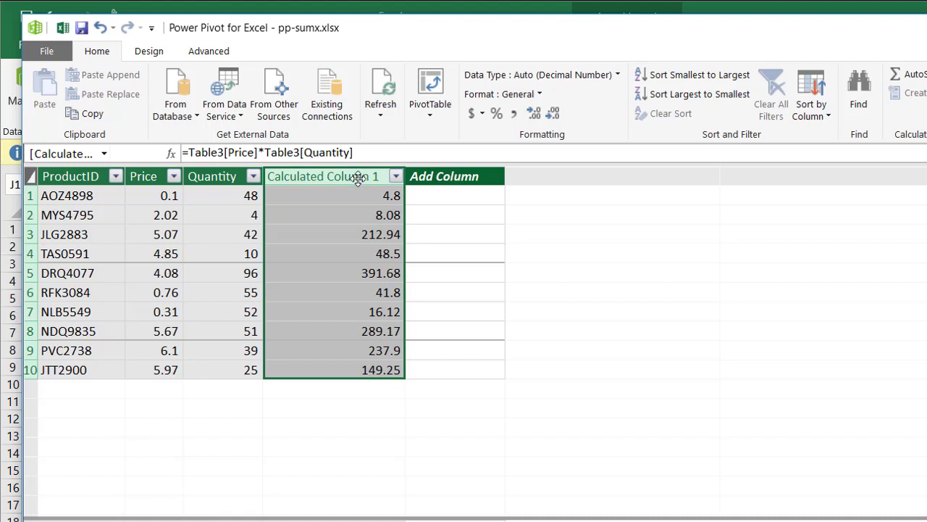
pyautogui.doubleClick(360, 178)
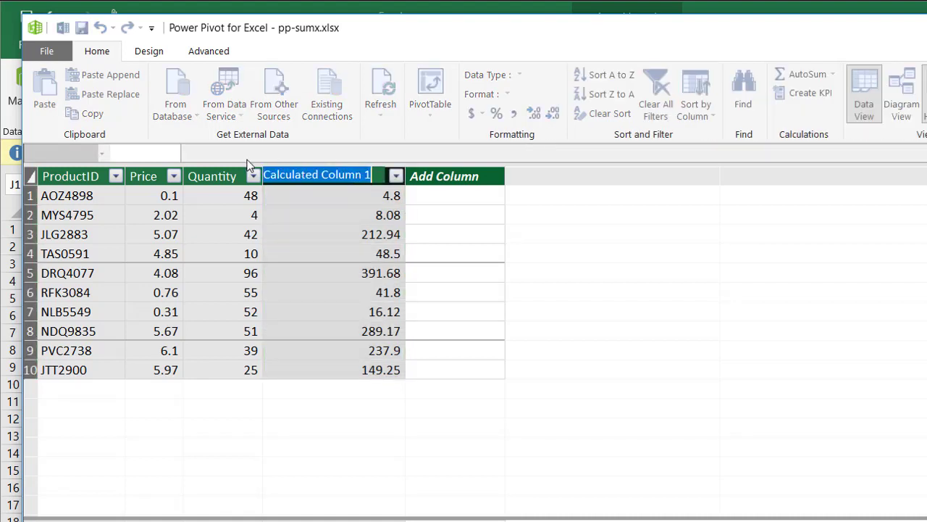
pyautogui.write('Re')
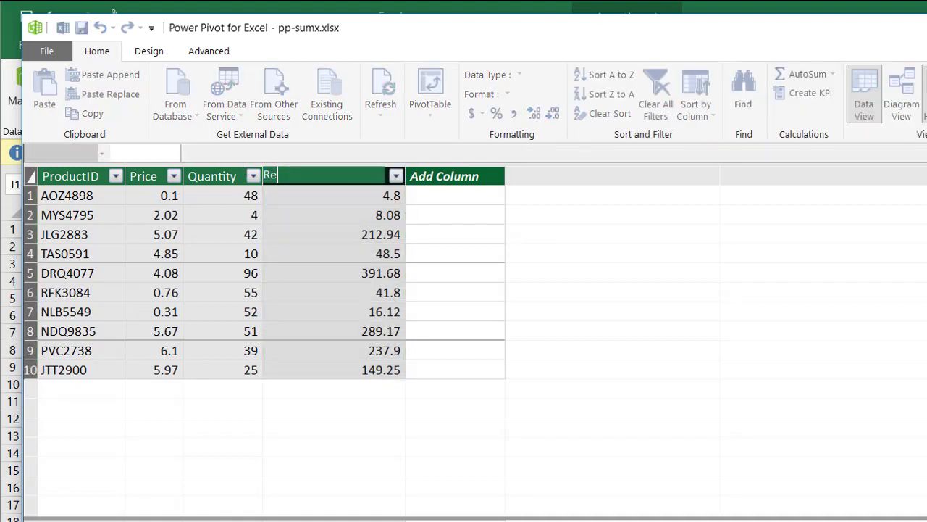
pyautogui.write('venuevenue (CC)')
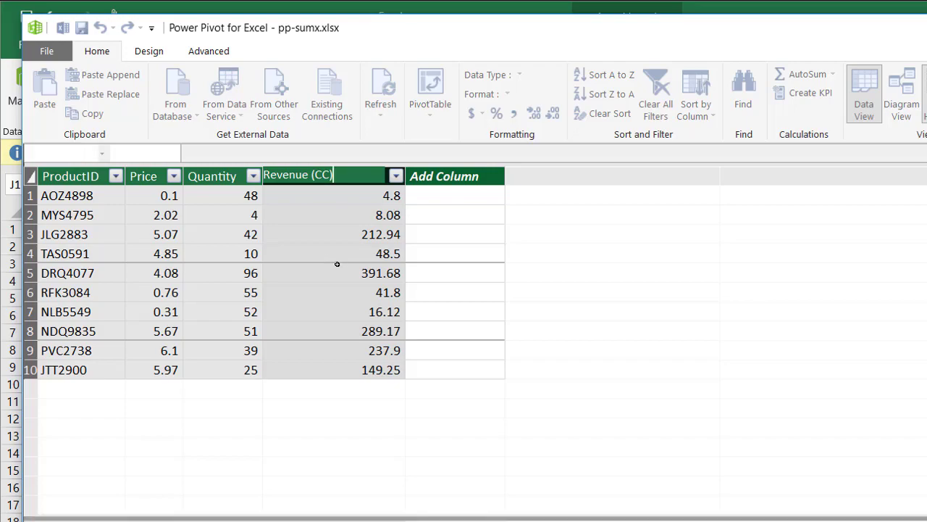
pyautogui.press('Return')
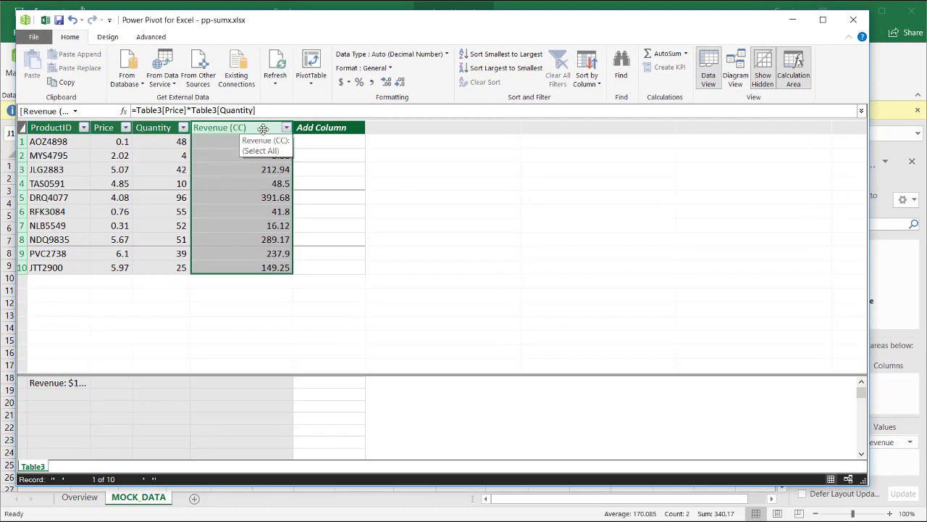
pyautogui.click(854, 19)
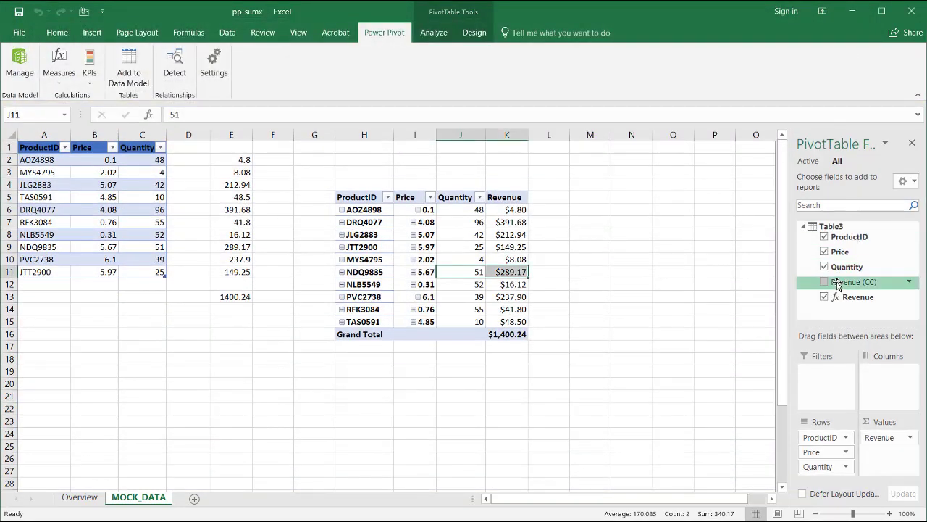
pyautogui.moveTo(838, 284)
pyautogui.mouseDown()
pyautogui.moveTo(852, 390)
pyautogui.moveTo(901, 439)
pyautogui.mouseUp()
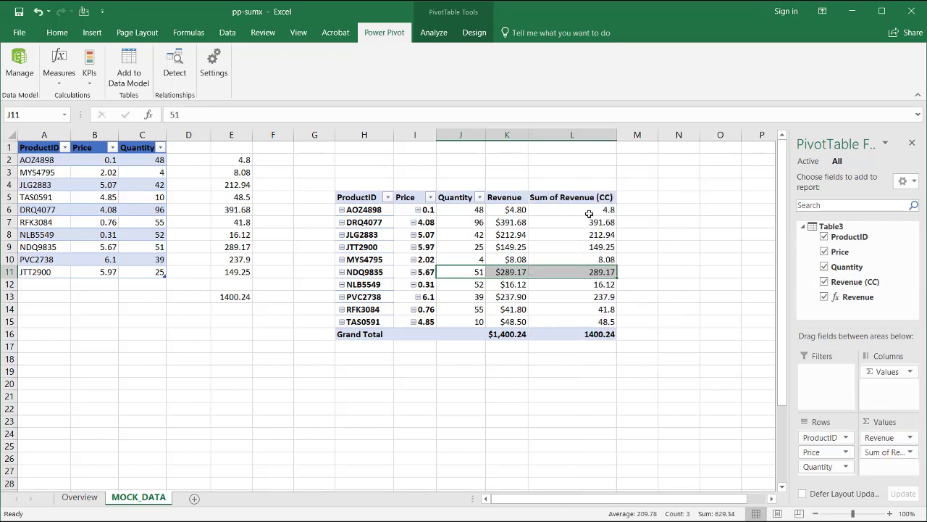
pyautogui.moveTo(584, 212)
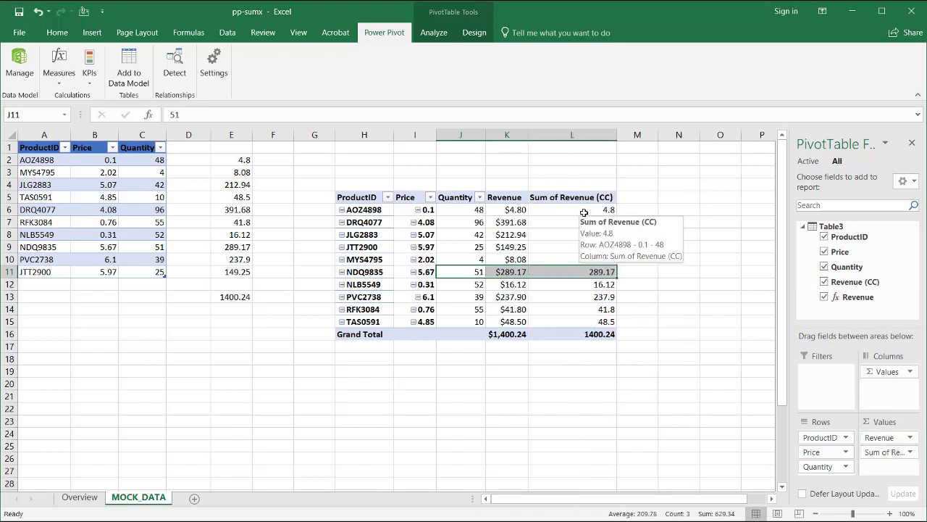
pyautogui.click(511, 208)
pyautogui.click(563, 209)
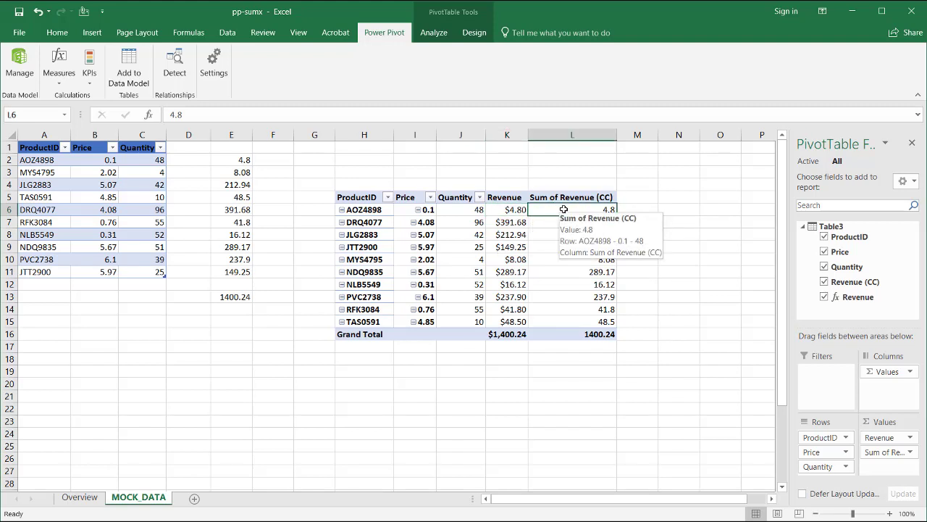
pyautogui.click(500, 212)
pyautogui.click(555, 211)
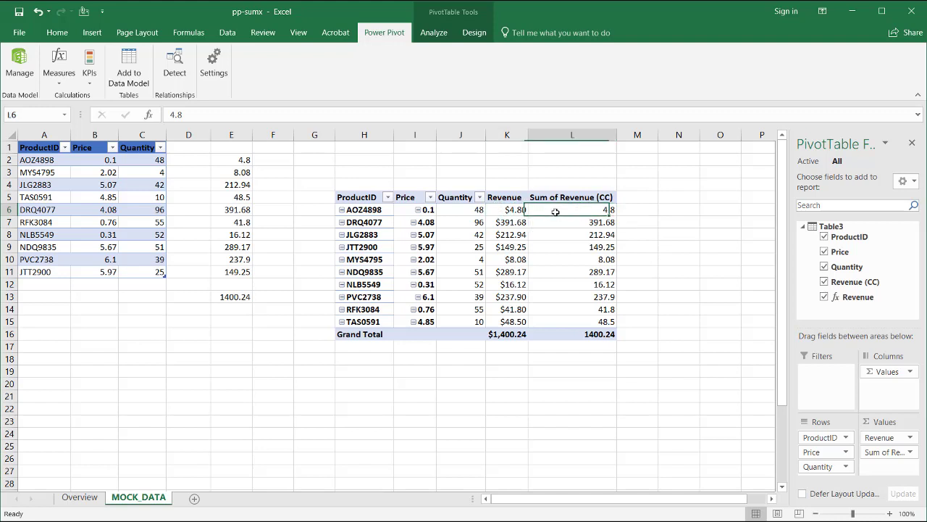
pyautogui.click(506, 223)
pyautogui.click(552, 222)
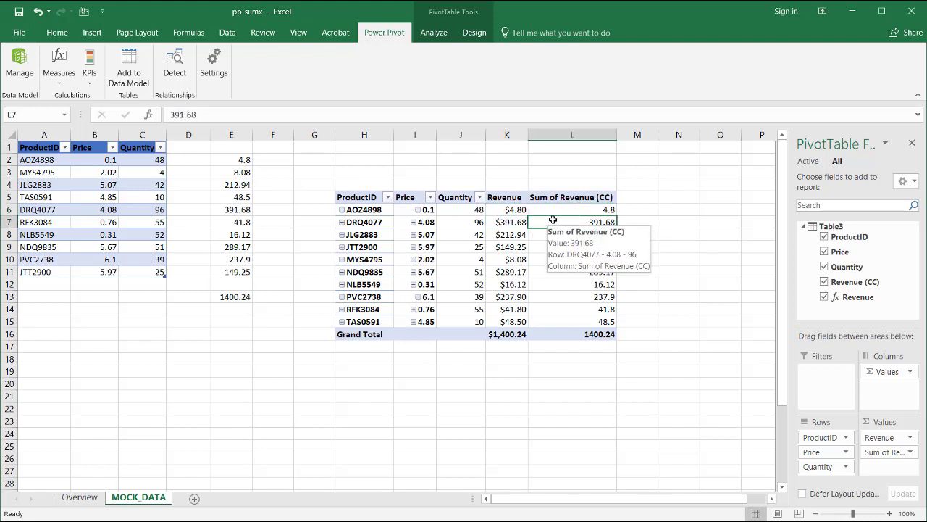
pyautogui.click(513, 212)
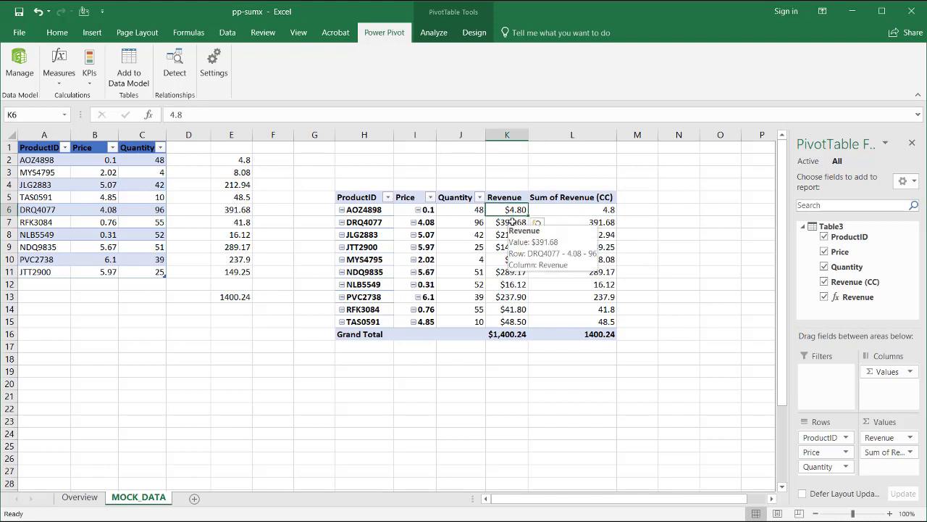
pyautogui.click(562, 224)
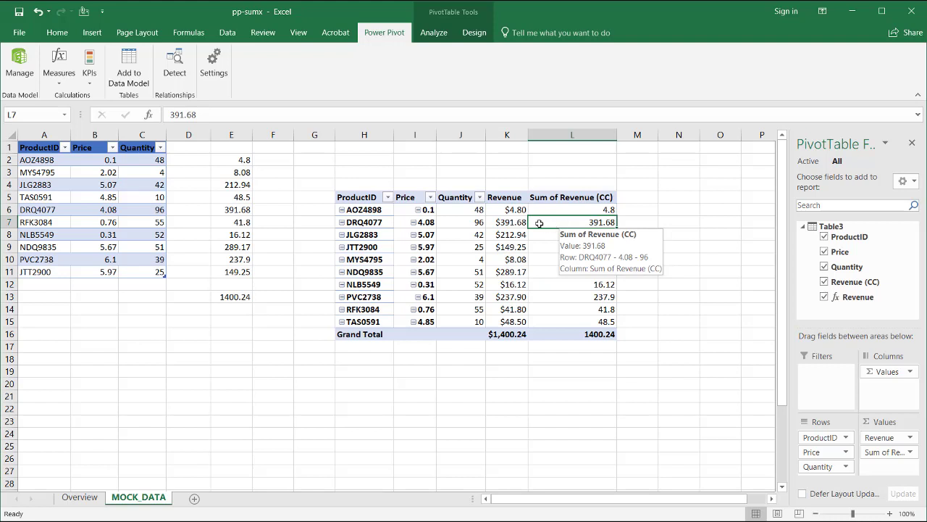
pyautogui.click(509, 222)
pyautogui.click(544, 225)
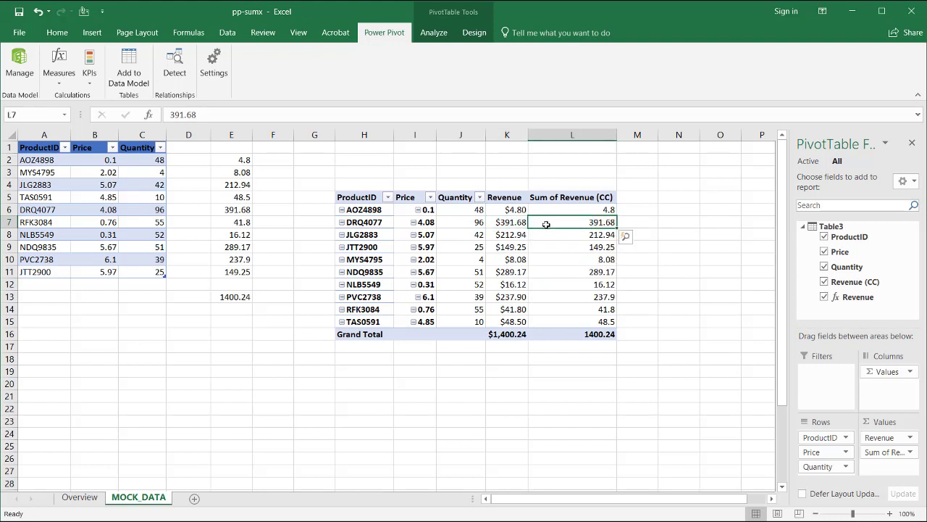
pyautogui.moveTo(556, 221)
pyautogui.click(581, 235)
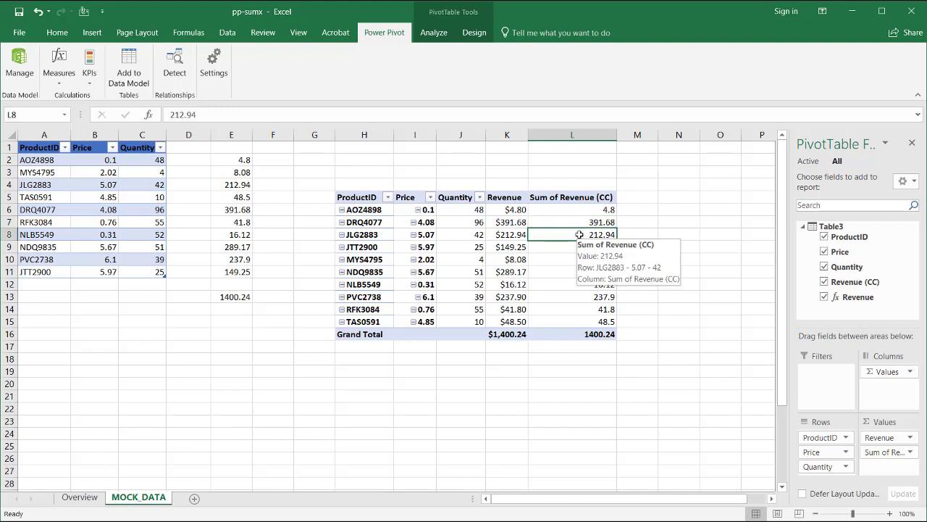
pyautogui.click(502, 221)
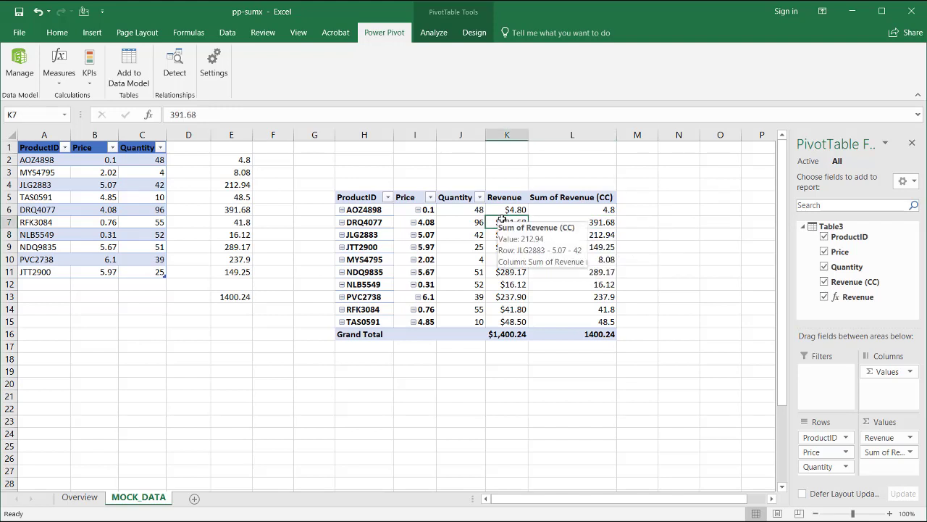
pyautogui.click(563, 223)
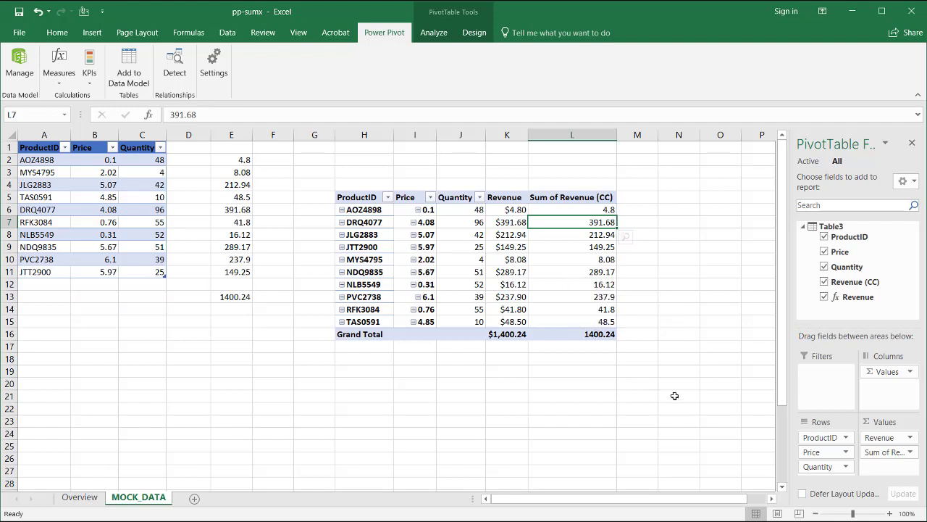
# - Remove Sum of Revenue (CC) from the PivotTable and label A13 'right' and A14 'wrong'
pyautogui.moveTo(887, 451); pyautogui.dragTo(729, 430)
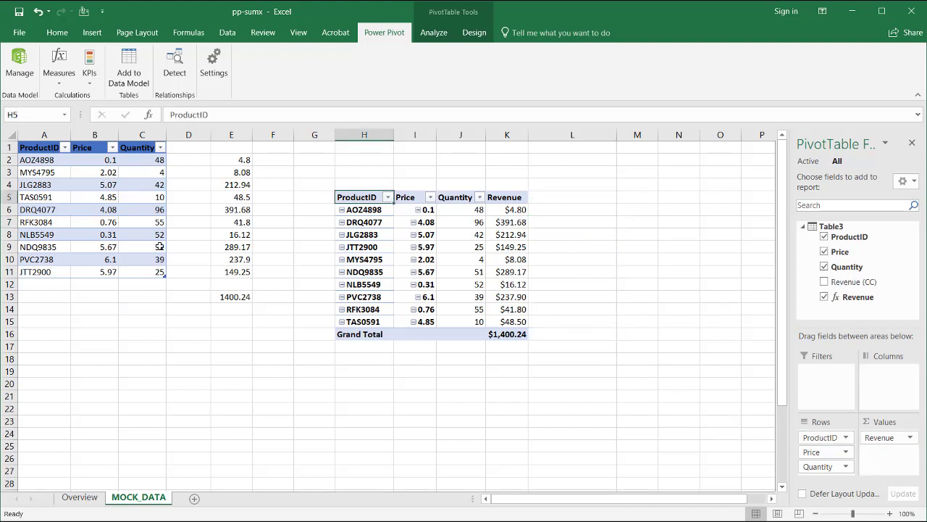
pyautogui.click(46, 296)
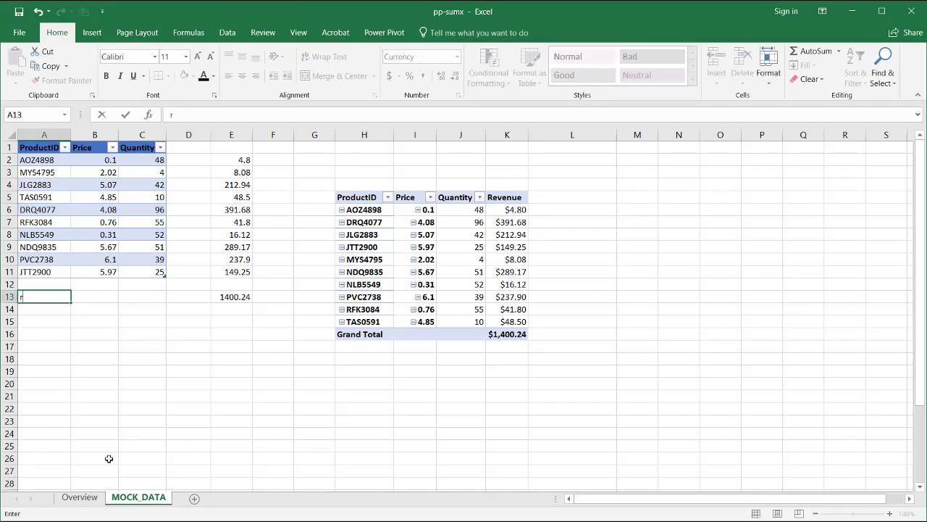
pyautogui.write('right')
pyautogui.click(56, 309)
pyautogui.write('wrong')
pyautogui.press('Return')
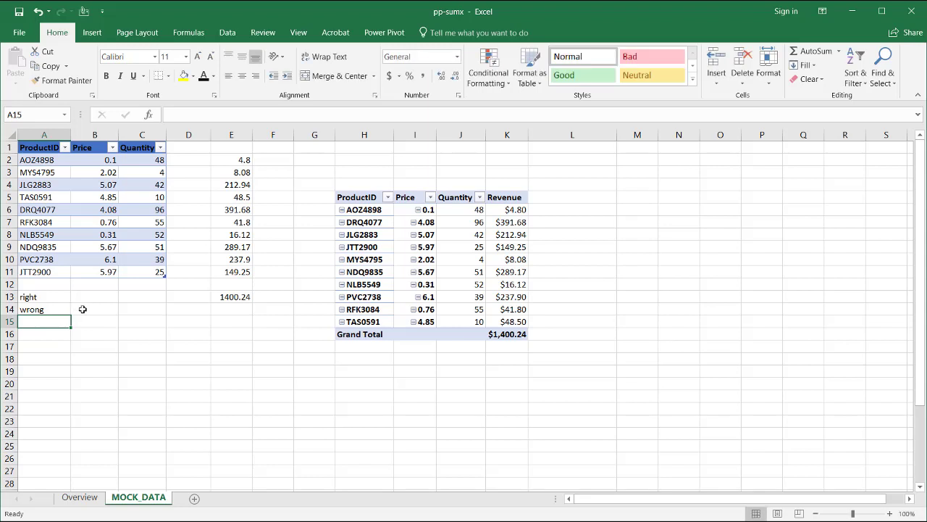
# - Enter =AVERAGE(B2:B11) in B14 and reduce its decimals to show 3.49
pyautogui.click(95, 309)
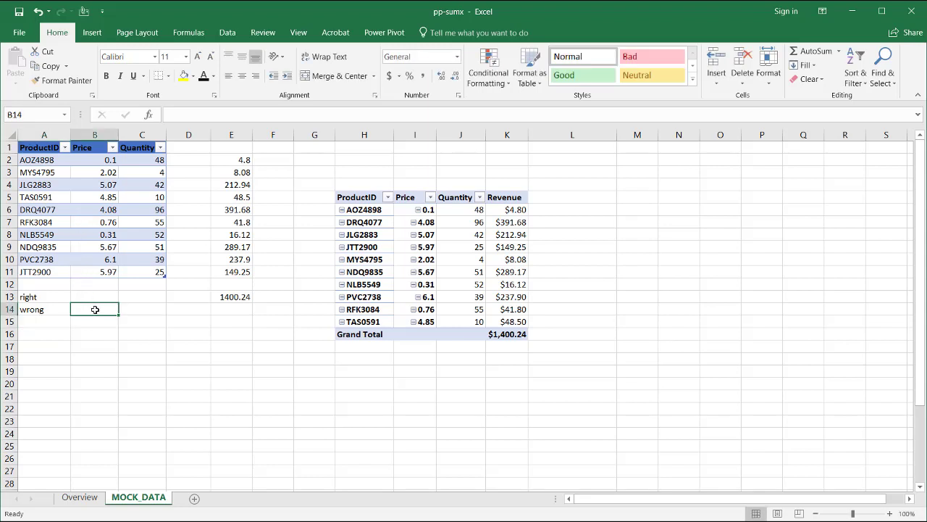
pyautogui.write('=av')
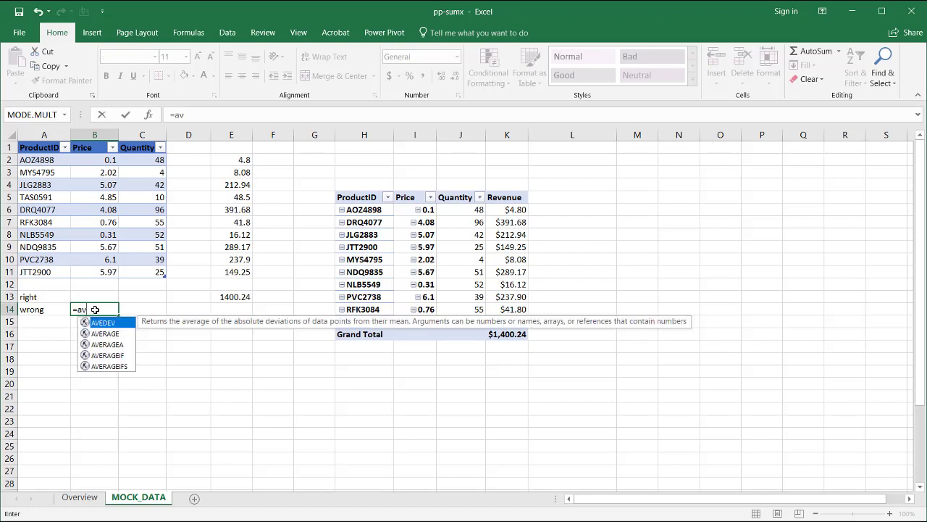
pyautogui.write('er')
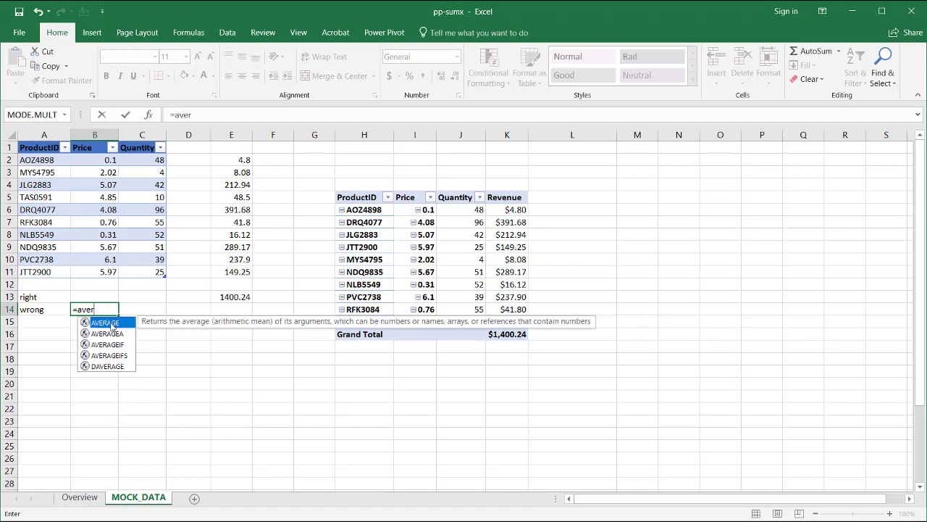
pyautogui.doubleClick(110, 324)
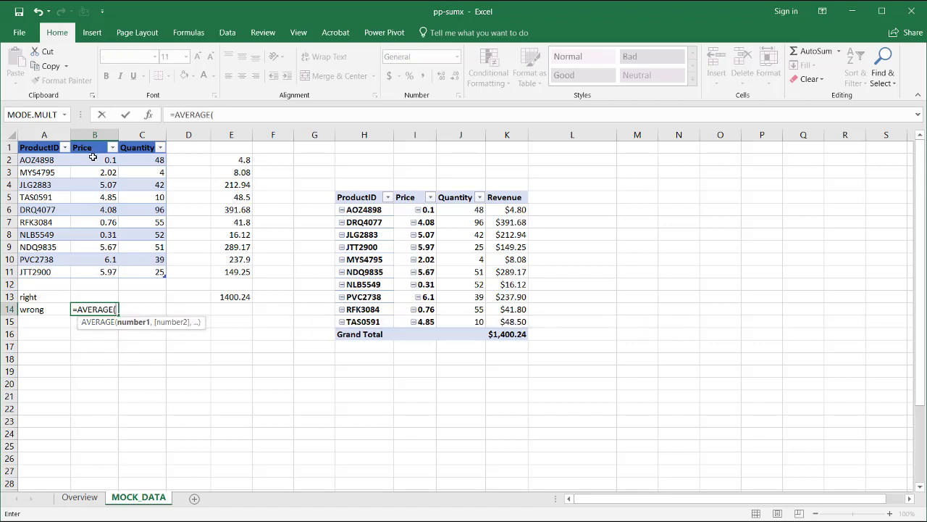
pyautogui.moveTo(94, 158); pyautogui.dragTo(98, 271)
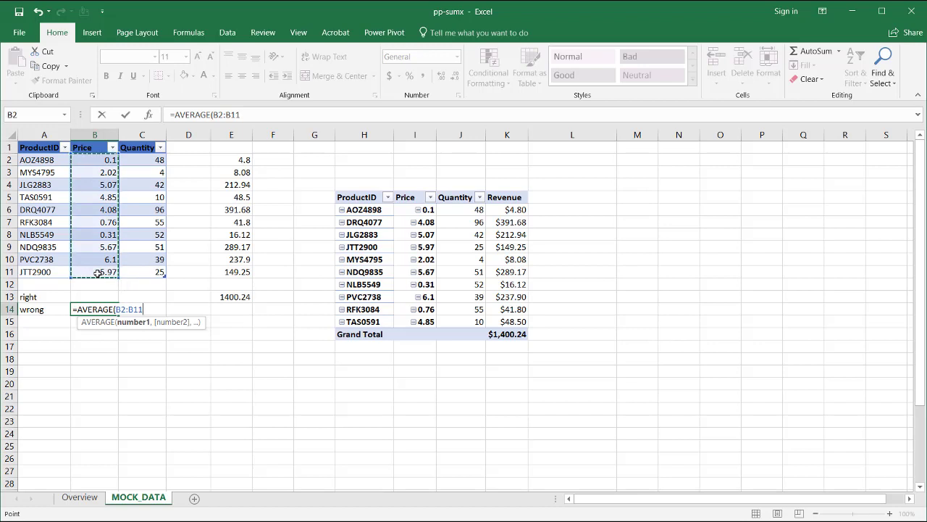
pyautogui.write(')')
pyautogui.press('Return')
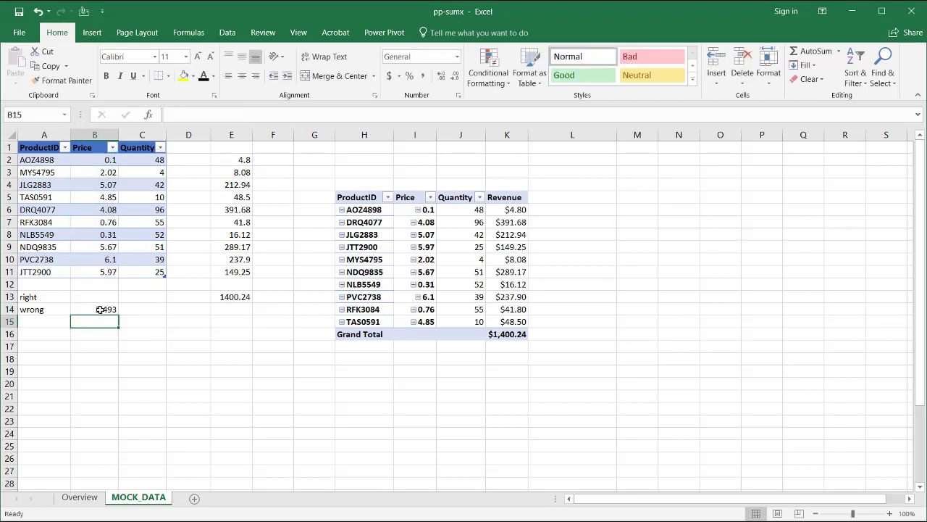
pyautogui.click(101, 310)
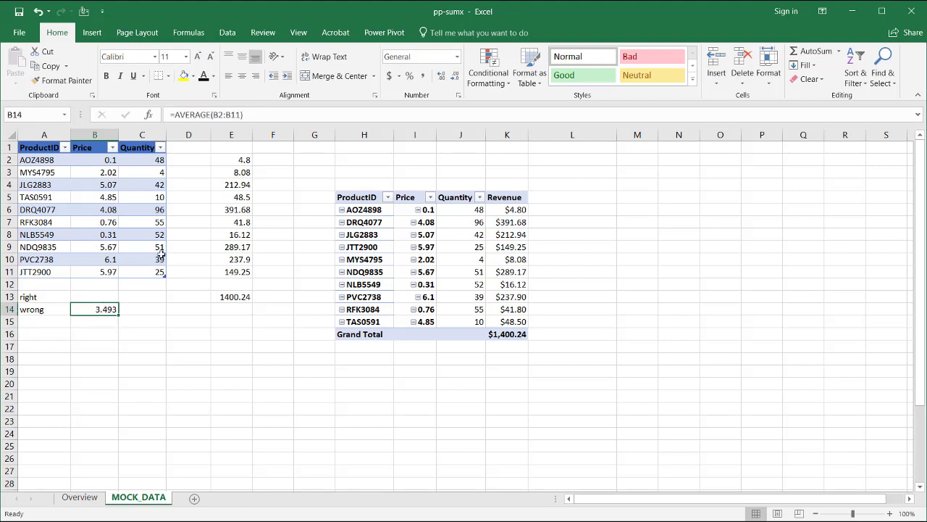
pyautogui.click(453, 76)
# - Total the quantities in C14 with =SUM(C2:C11), giving 422
pyautogui.click(137, 308)
pyautogui.write('=')
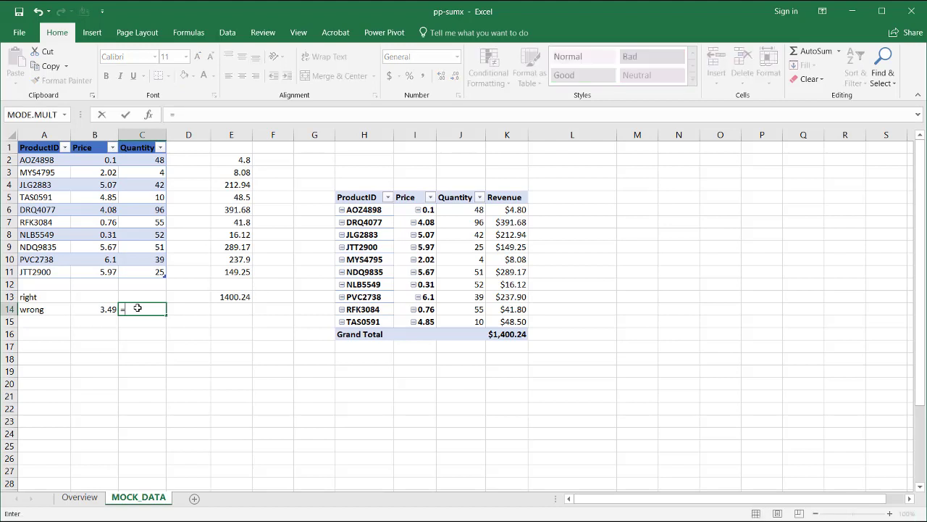
pyautogui.write('sum(')
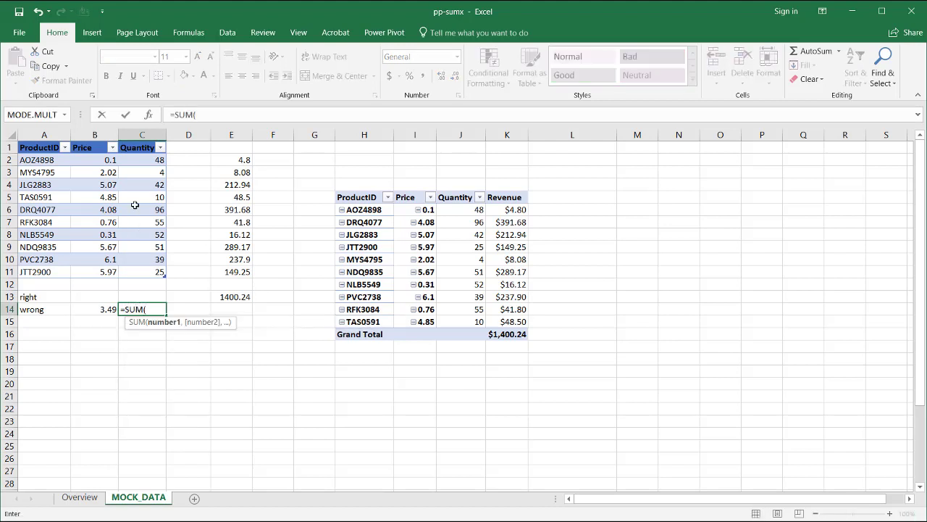
pyautogui.moveTo(136, 157); pyautogui.dragTo(137, 269)
pyautogui.press('Return')
# - Enter =B14*C14 in E14, giving the wrong estimate 1474.046
pyautogui.click(223, 307)
pyautogui.write('=')
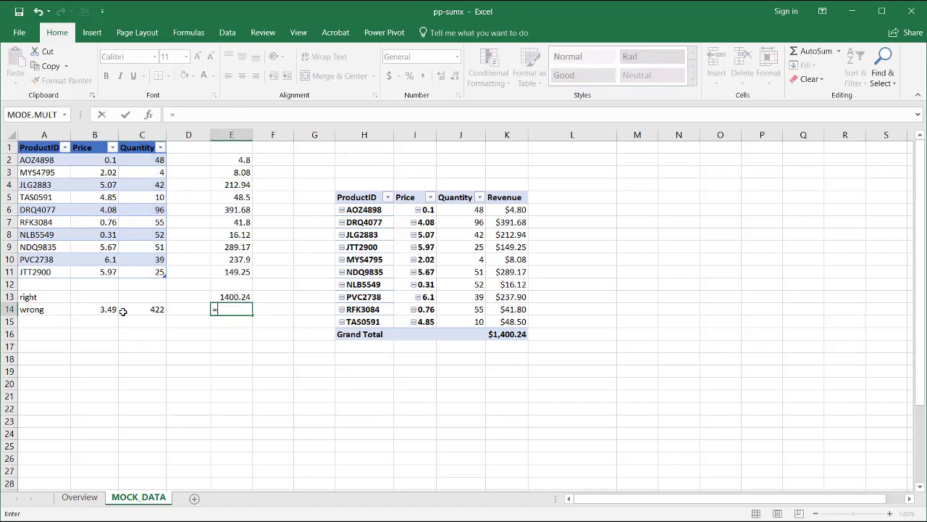
pyautogui.click(99, 309)
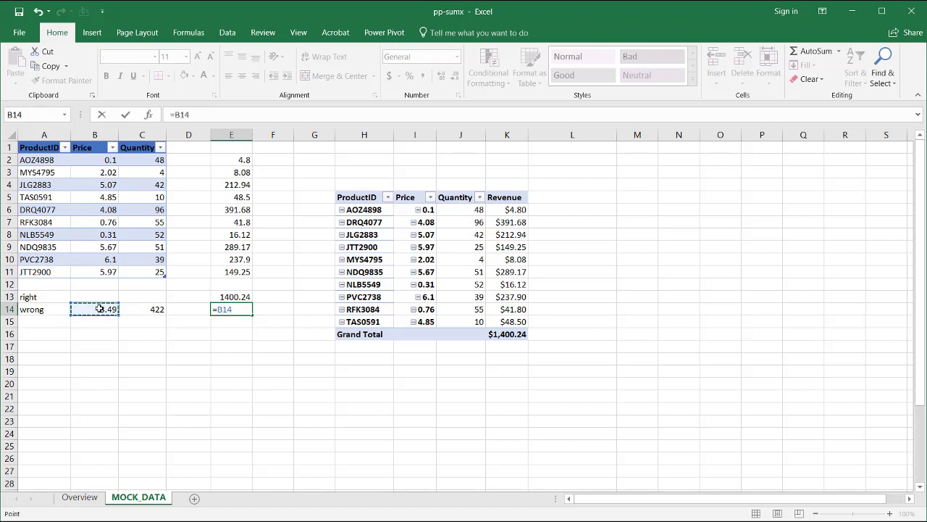
pyautogui.write('*')
pyautogui.click(127, 308)
pyautogui.press('Return')
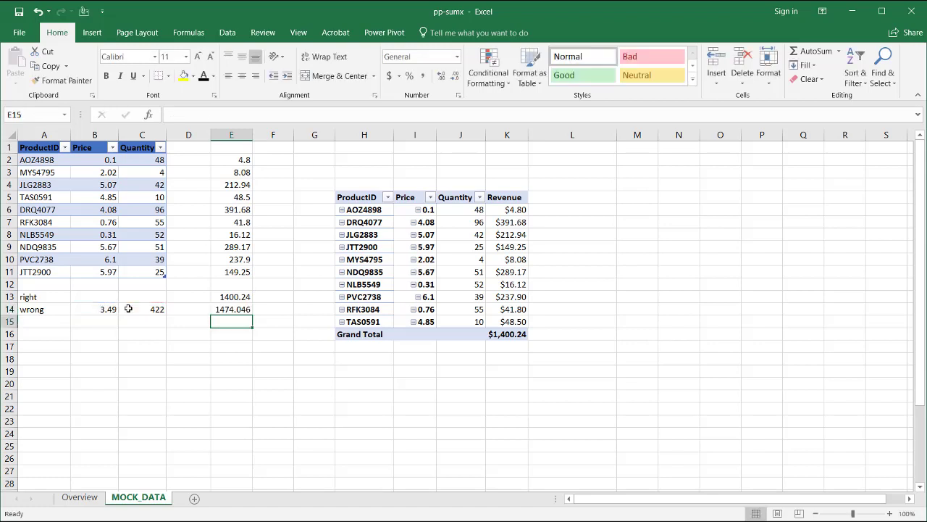
pyautogui.click(238, 312)
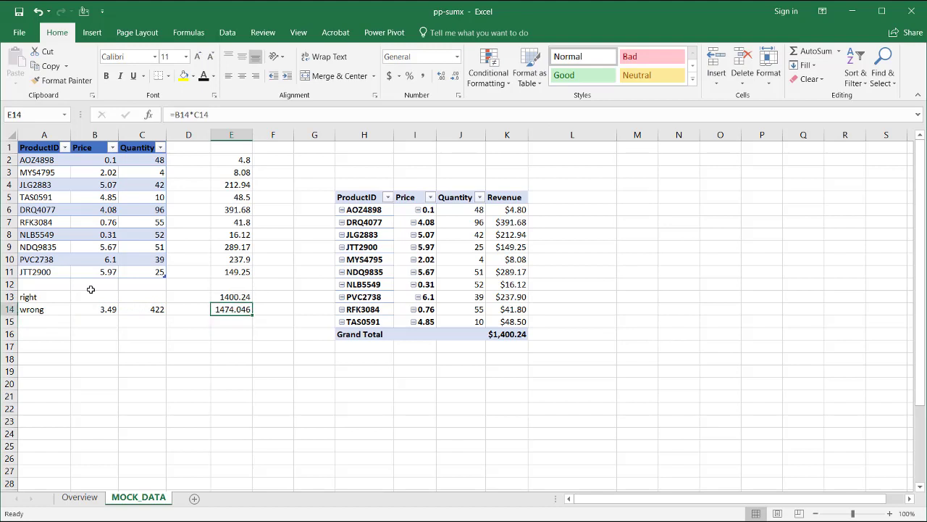
pyautogui.click(235, 297)
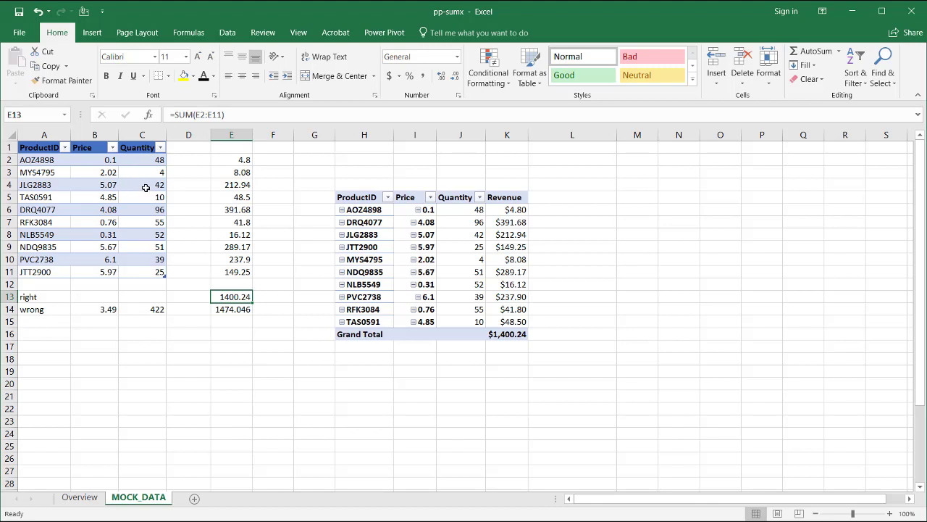
# - Total the quantities in C13 with =SUM(C2:C11), giving 422
pyautogui.click(146, 297)
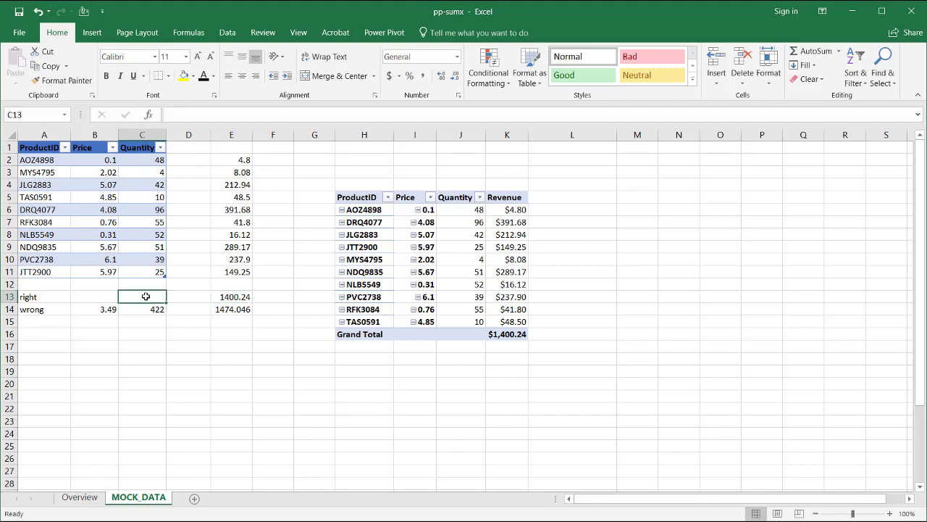
pyautogui.write('=SUM(')
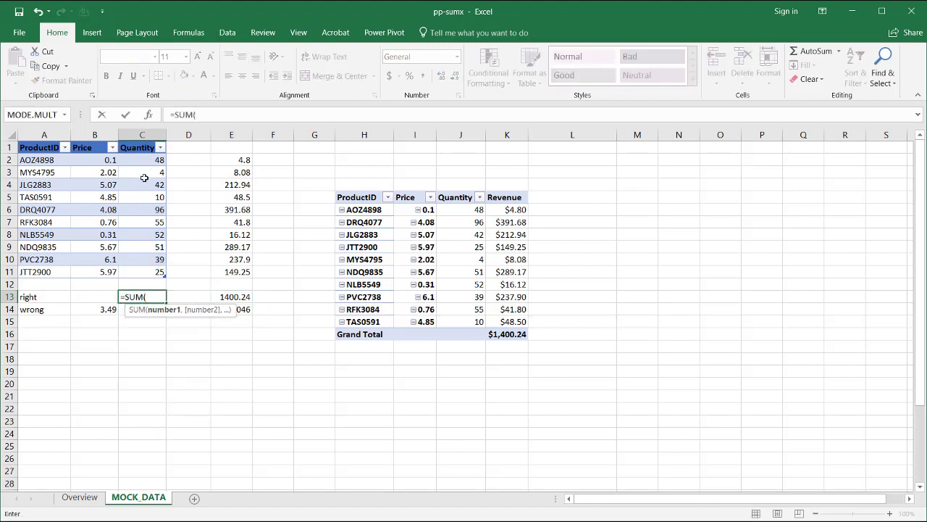
pyautogui.moveTo(142, 159); pyautogui.dragTo(139, 269)
pyautogui.press('Return')
# - Enter =E13/C13 in B13 for the weighted average price 3.32
pyautogui.click(91, 298)
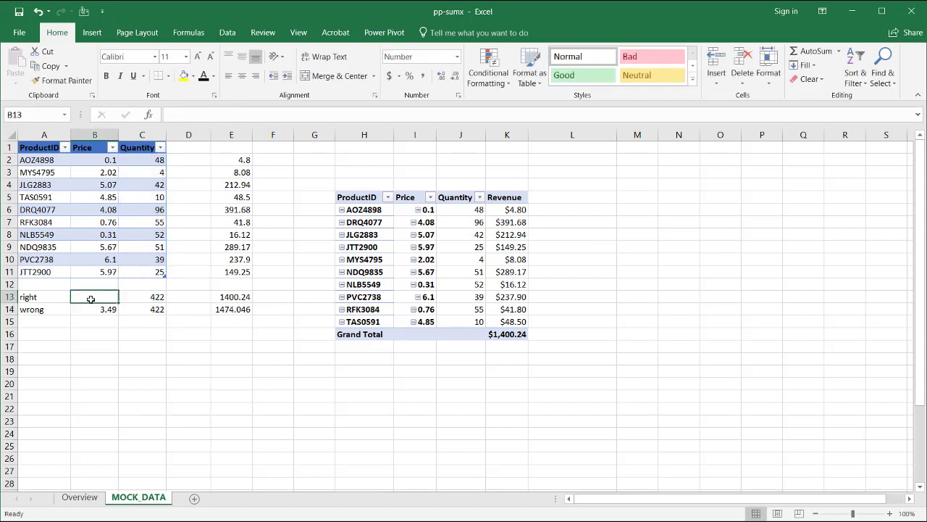
pyautogui.write('=')
pyautogui.click(231, 297)
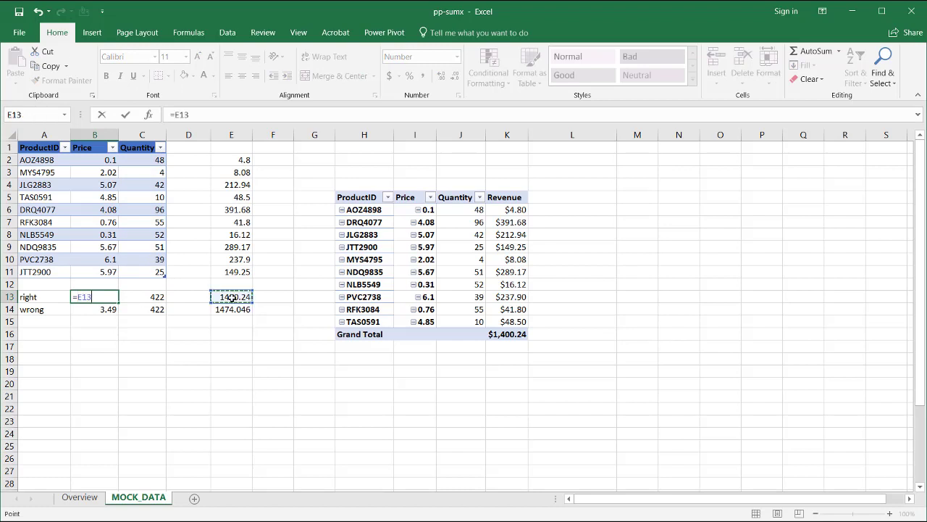
pyautogui.write('/')
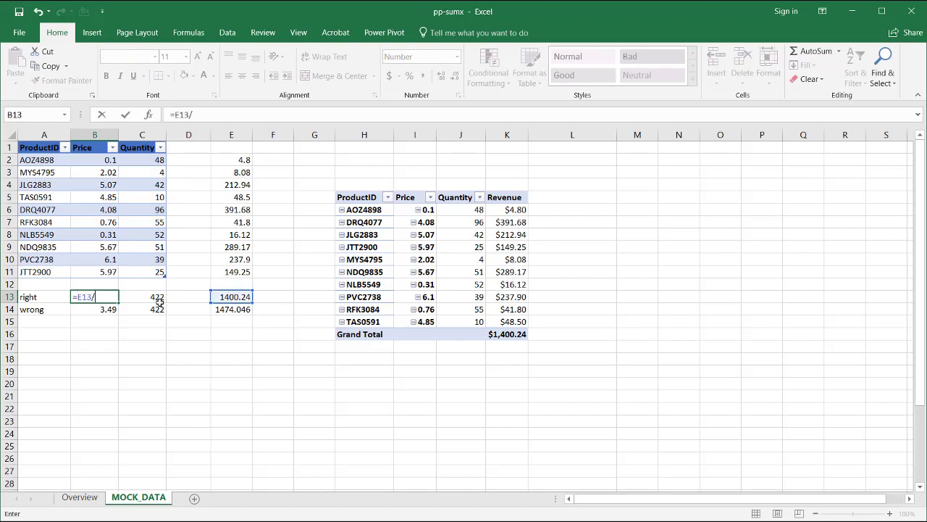
pyautogui.click(143, 295)
pyautogui.press('Return')
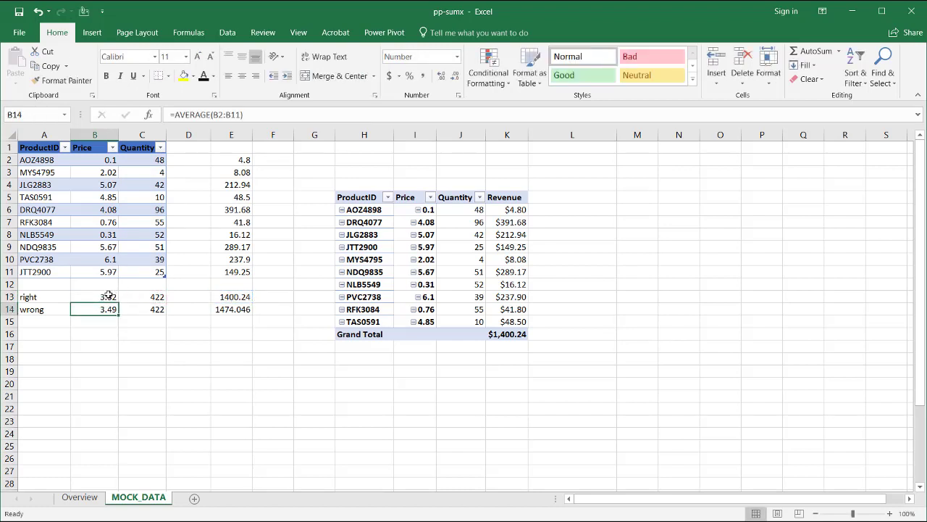
pyautogui.click(108, 295)
# - Move Price from Rows into Values and summarize it by Average
pyautogui.click(480, 232)
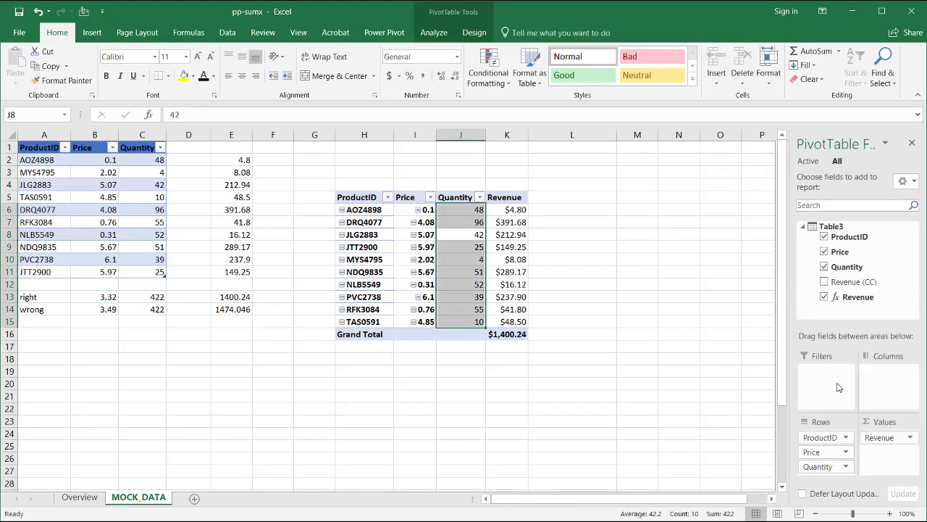
pyautogui.moveTo(810, 452); pyautogui.dragTo(887, 445)
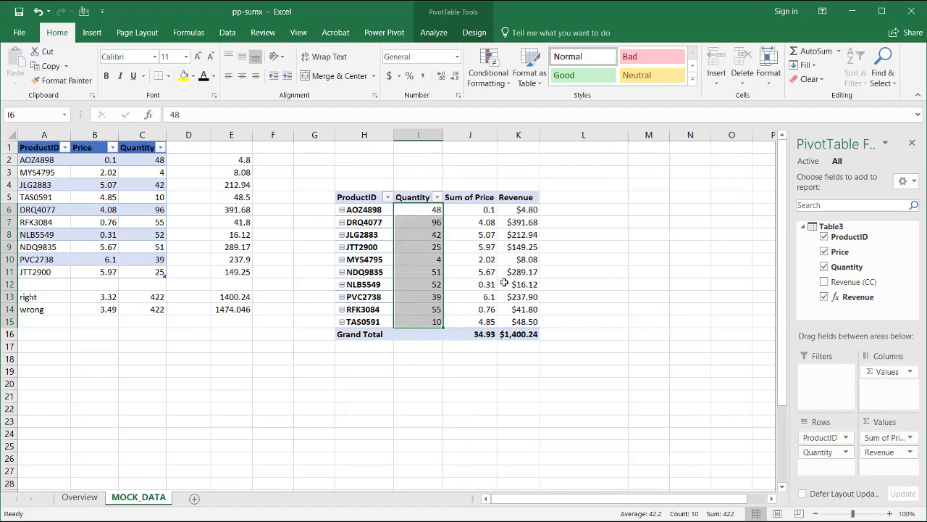
pyautogui.click(910, 438)
pyautogui.click(877, 422)
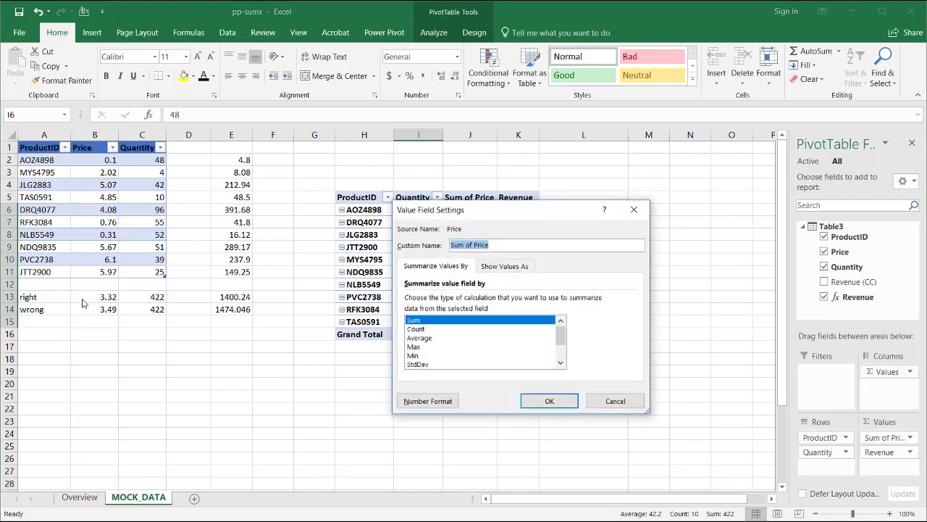
pyautogui.click(420, 339)
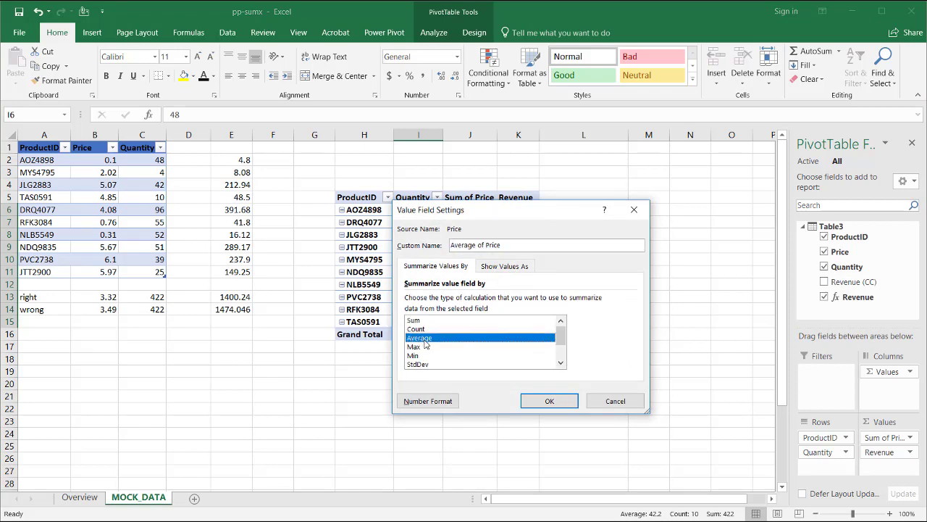
pyautogui.click(540, 400)
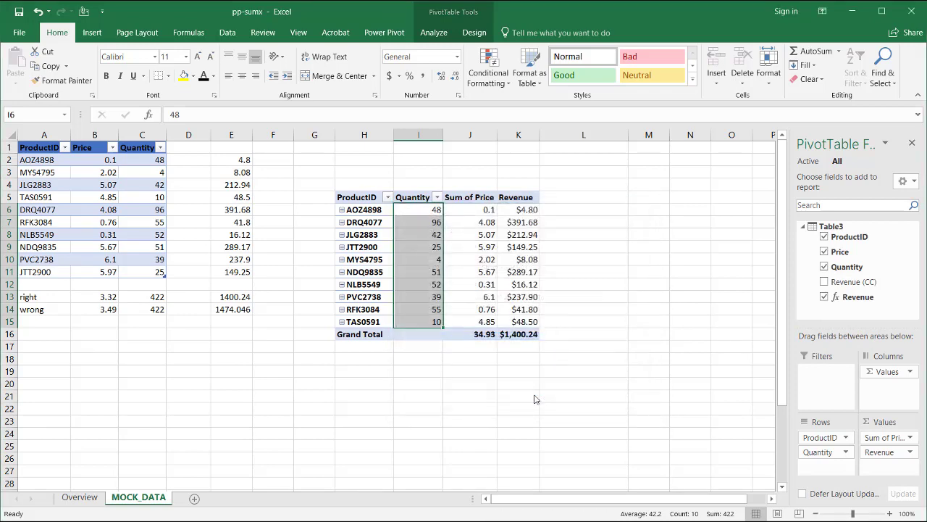
# - Compare the 3.493 average grand total with B14 and B13, then return Price to Rows
pyautogui.click(493, 341)
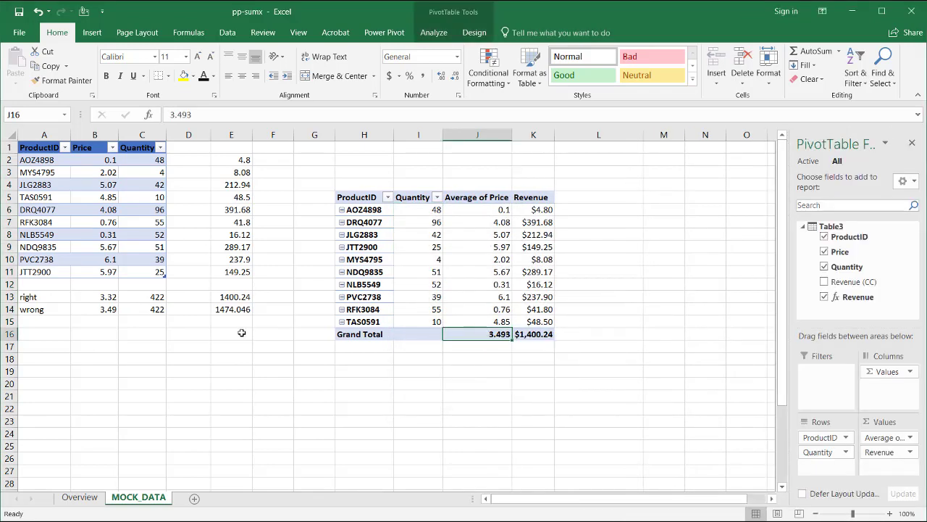
pyautogui.click(98, 309)
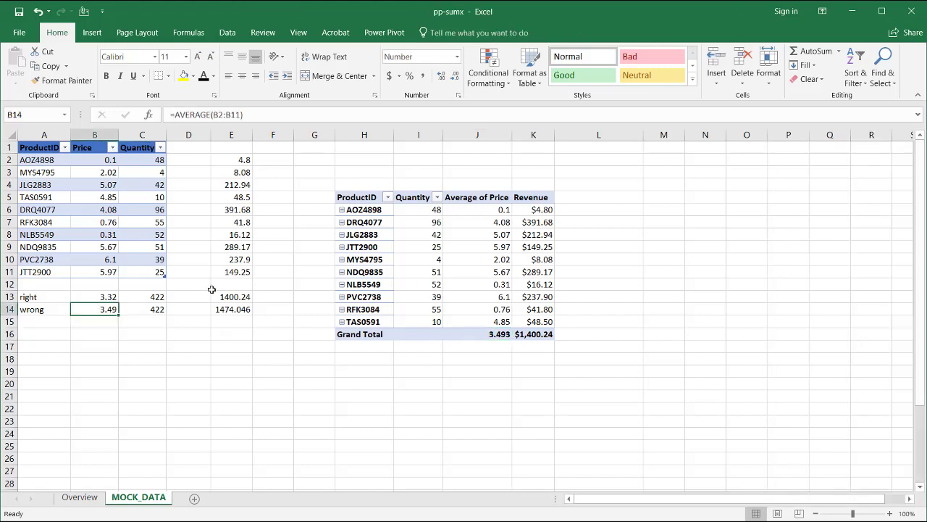
pyautogui.click(95, 296)
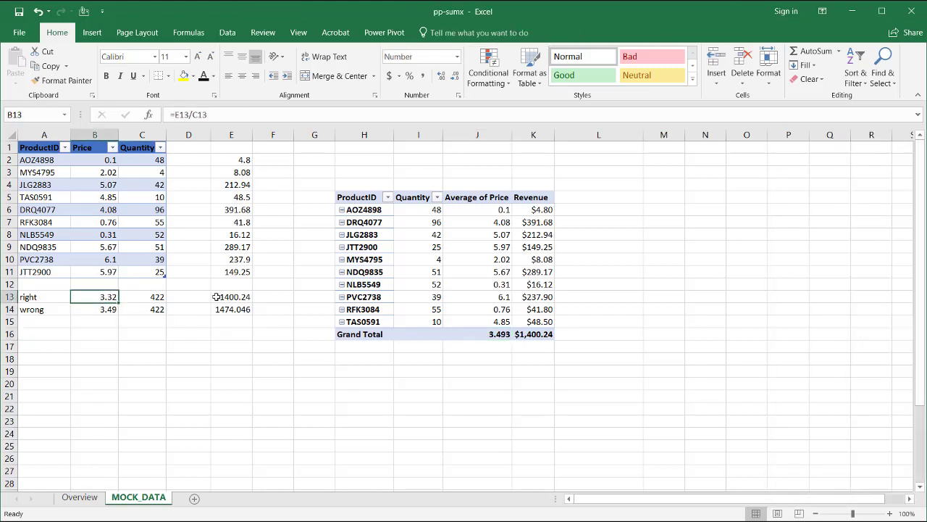
pyautogui.click(488, 273)
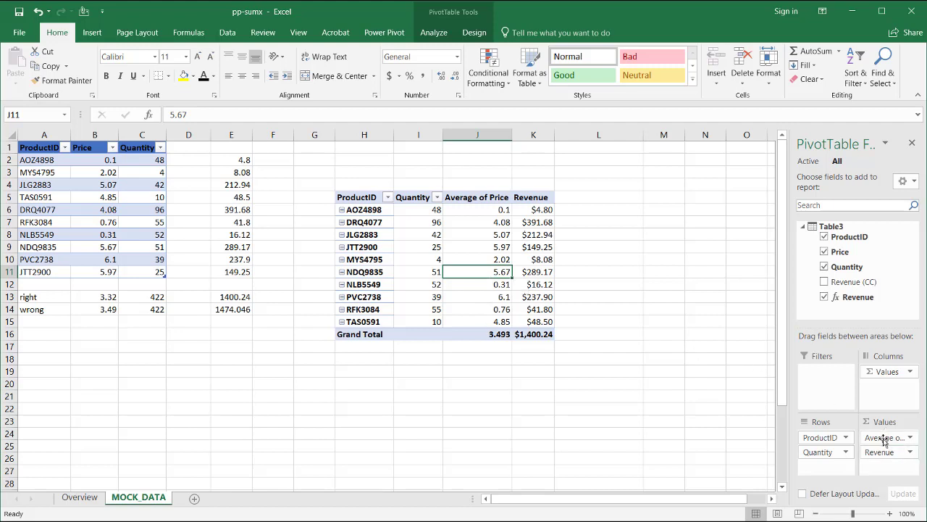
pyautogui.moveTo(910, 439); pyautogui.dragTo(822, 456)
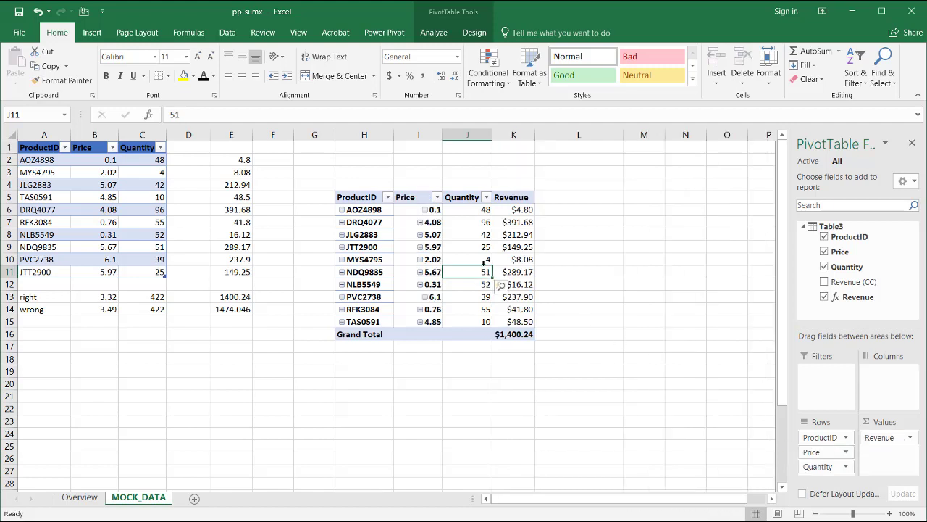
# - Start a new Power Pivot measure for the PivotTable and name it TotalQty
pyautogui.click(470, 251)
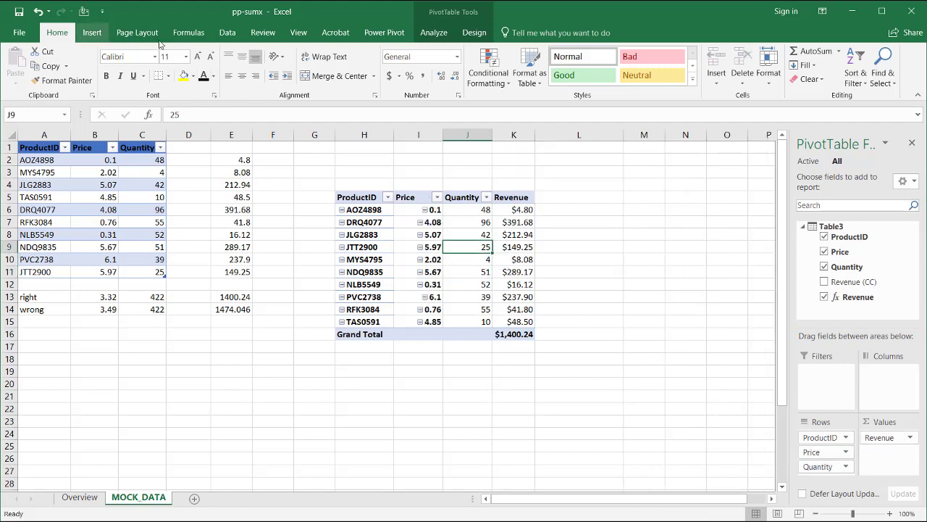
pyautogui.click(384, 33)
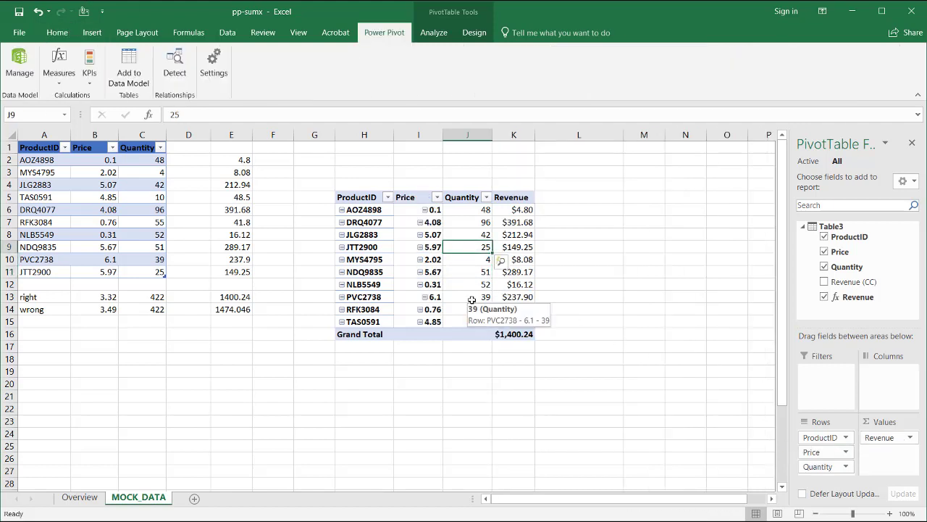
pyautogui.click(54, 81)
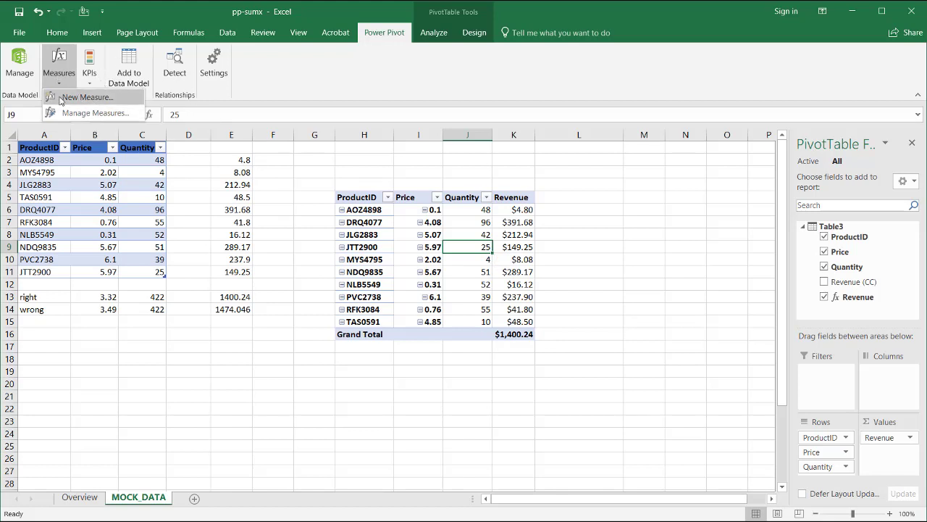
pyautogui.click(85, 97)
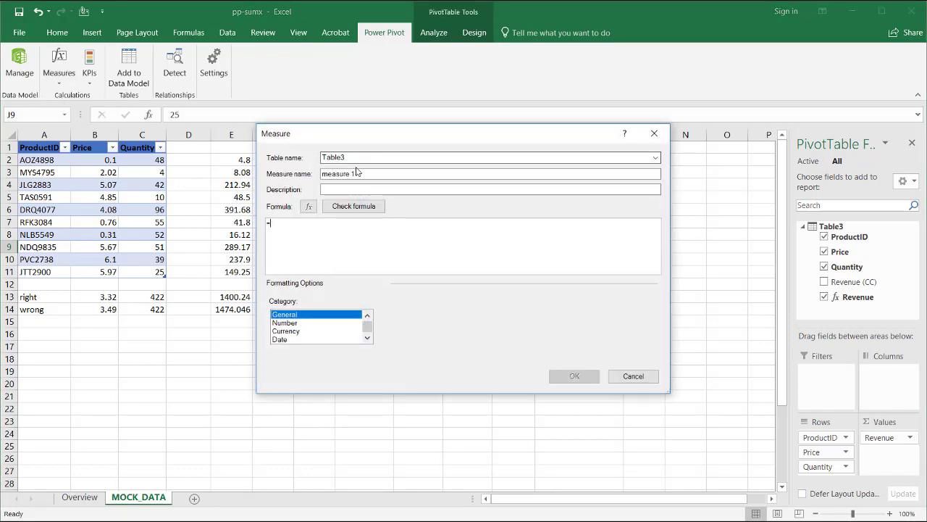
pyautogui.moveTo(378, 177); pyautogui.dragTo(311, 177)
pyautogui.write('Tot')
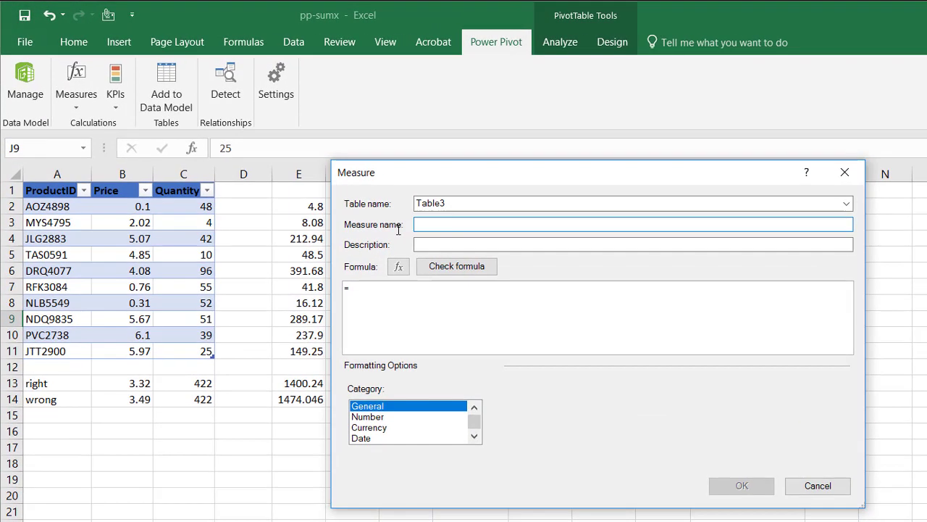
pyautogui.write('al')
pyautogui.press('BackSpace')
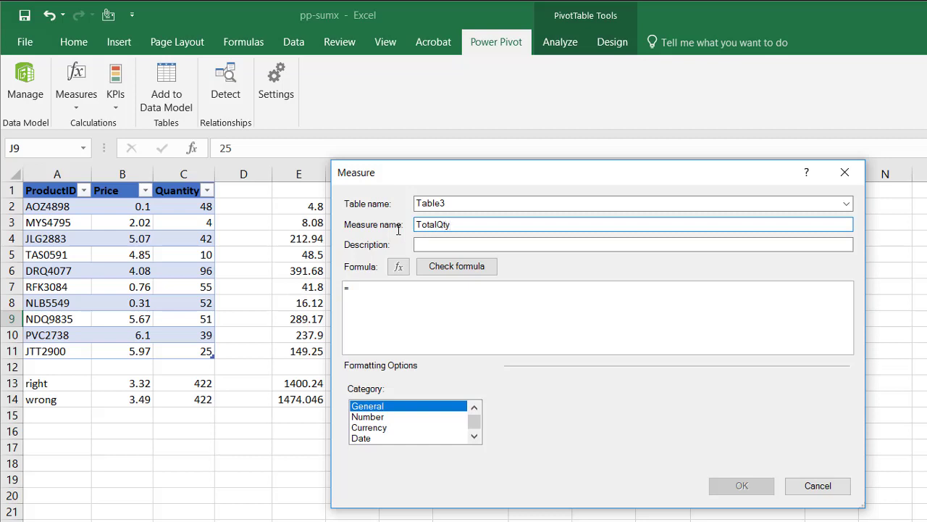
# - Enter the formula =SUM(Table3[Quantity]), check it, and save the measure
pyautogui.click(385, 292)
pyautogui.write('sy')
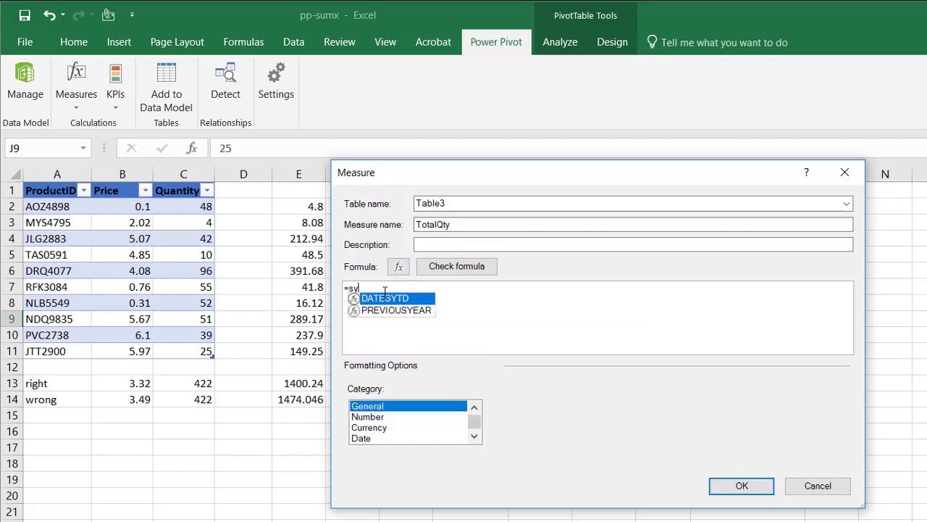
pyautogui.press('BackSpace')
pyautogui.write('um')
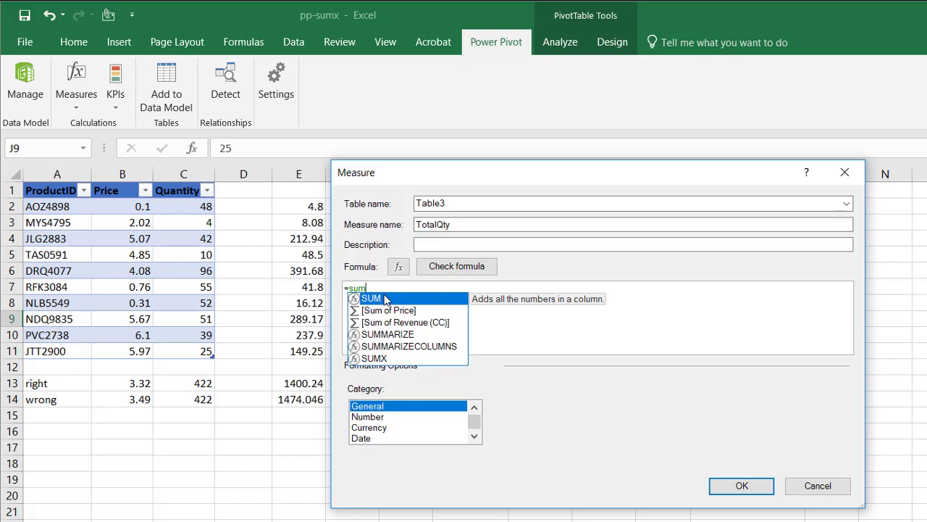
pyautogui.doubleClick(385, 298)
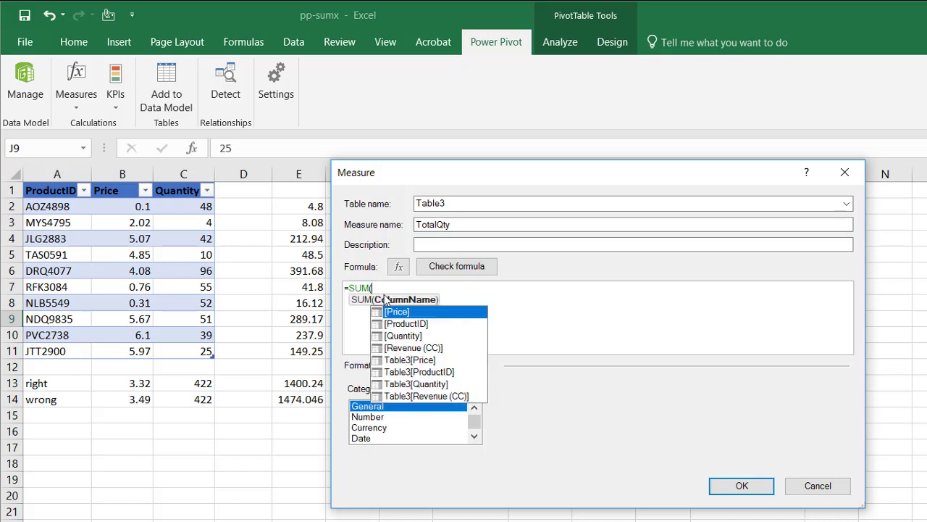
pyautogui.doubleClick(412, 385)
pyautogui.write(')')
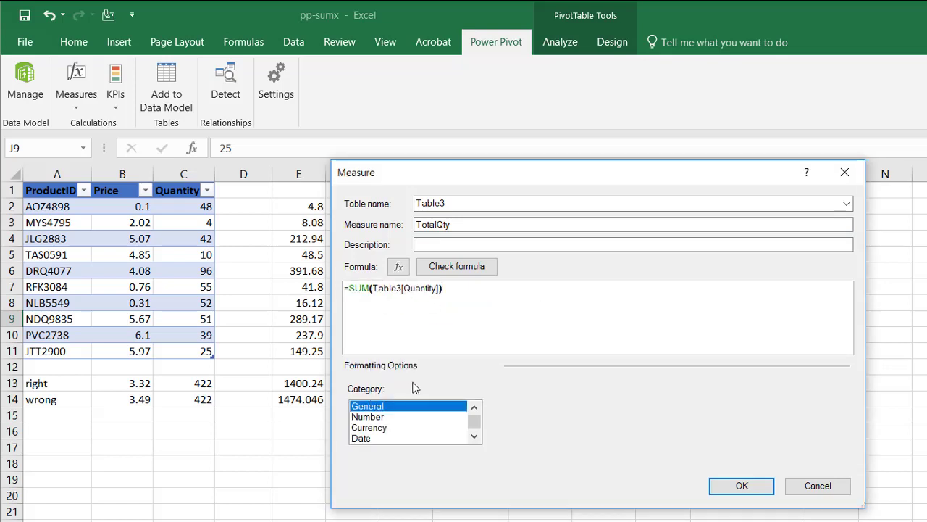
pyautogui.click(457, 265)
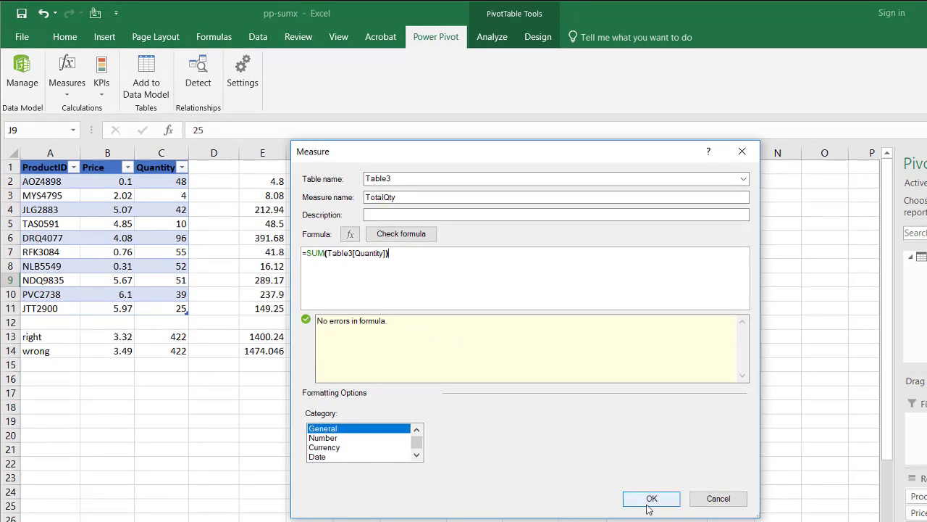
pyautogui.click(649, 498)
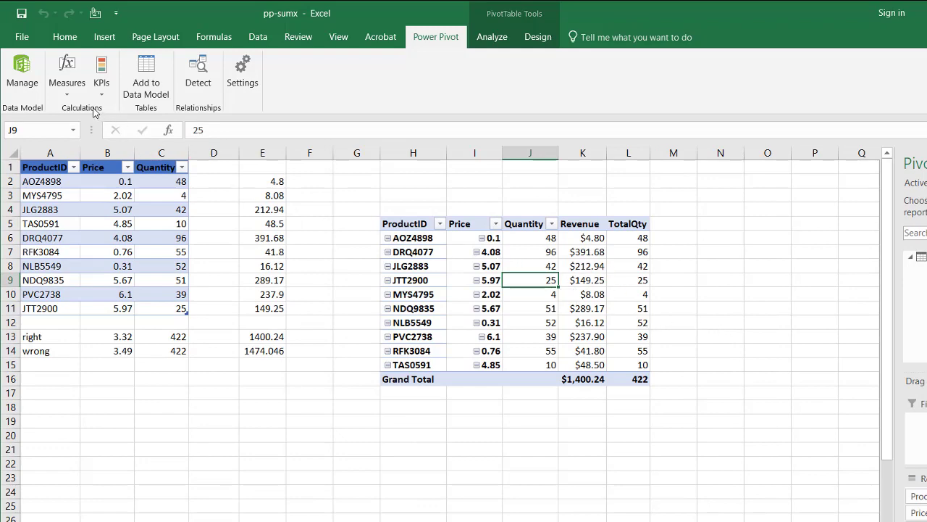
# - Start another new measure and clear its default name
pyautogui.click(67, 94)
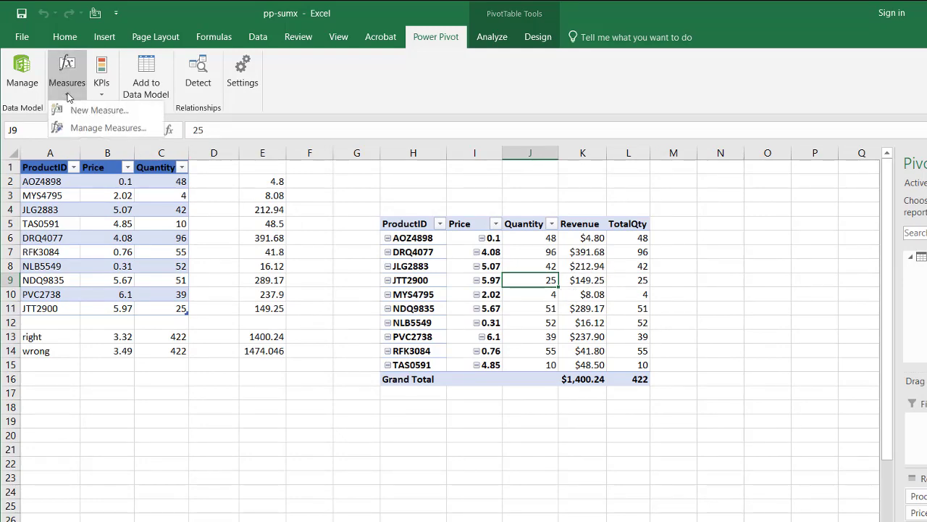
pyautogui.click(83, 110)
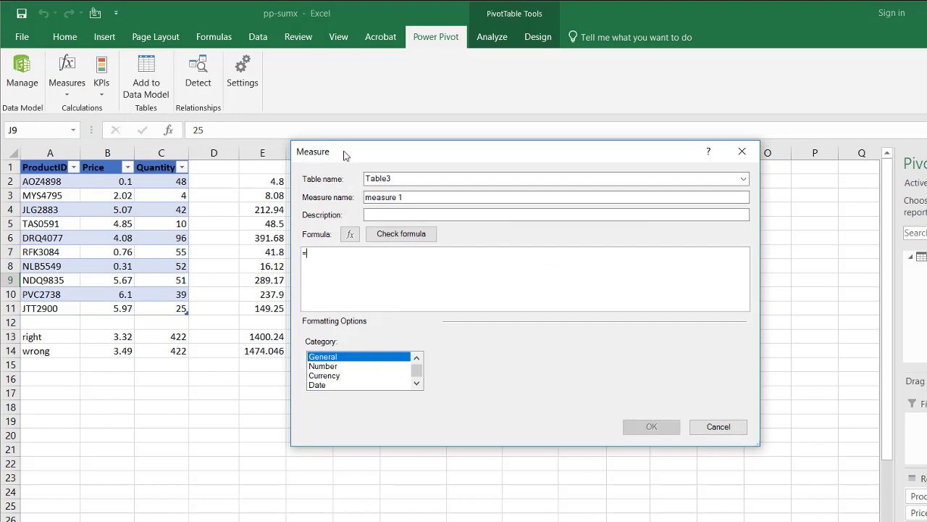
pyautogui.click(410, 197)
pyautogui.moveTo(410, 196); pyautogui.dragTo(341, 192)
pyautogui.press('BackSpace')
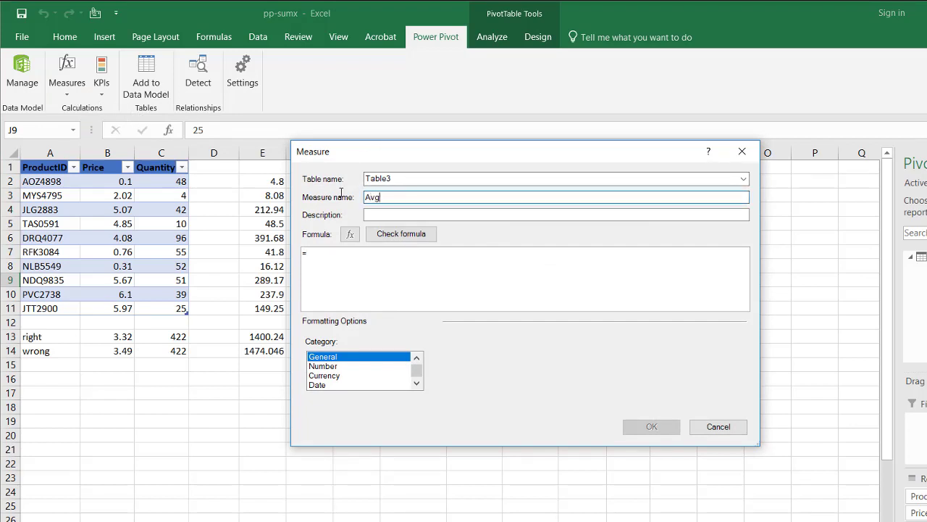
# - Begin the AvgPrice formula as =DIVIDE(Table3[Revenue], with Revenue as numerator
pyautogui.click(327, 255)
pyautogui.write('di')
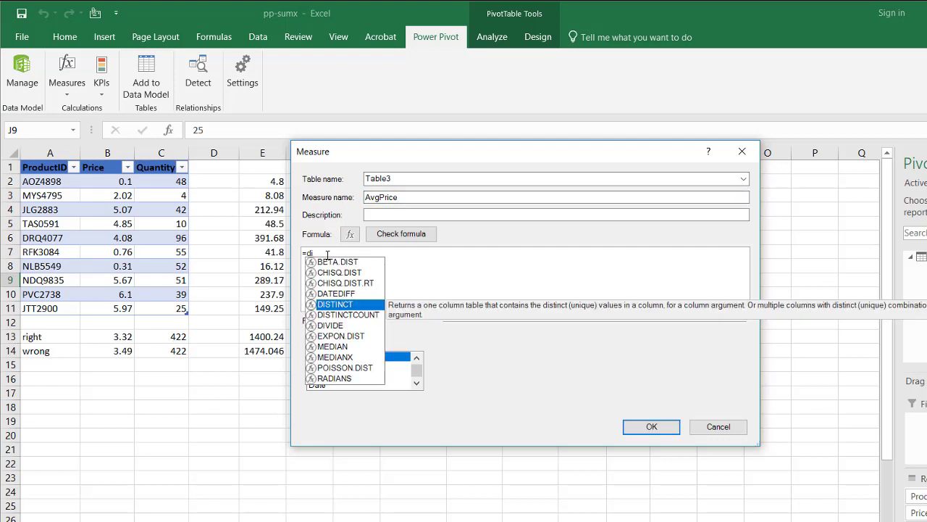
pyautogui.write('v')
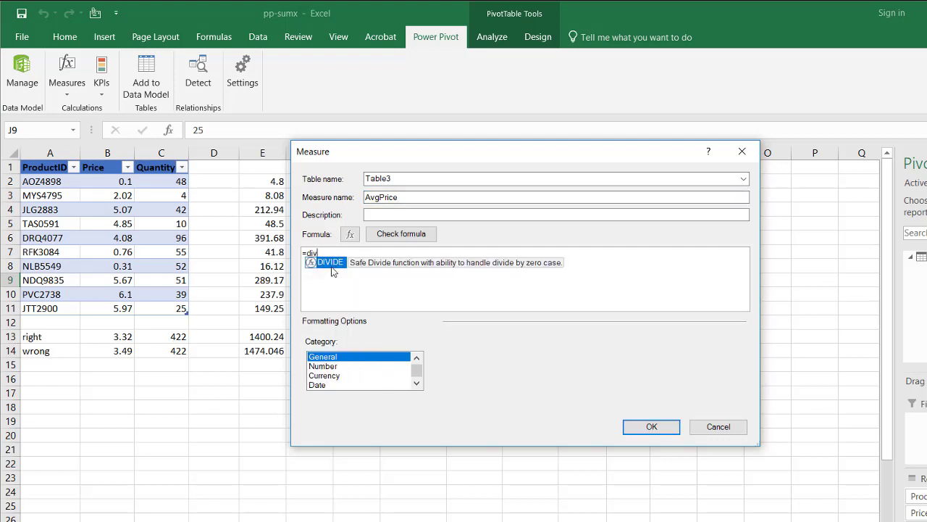
pyautogui.doubleClick(332, 265)
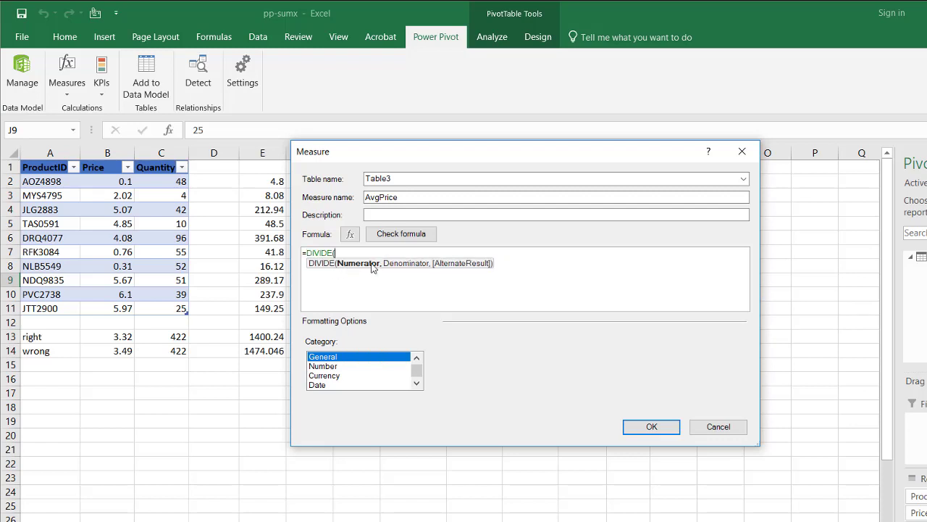
pyautogui.write('rev')
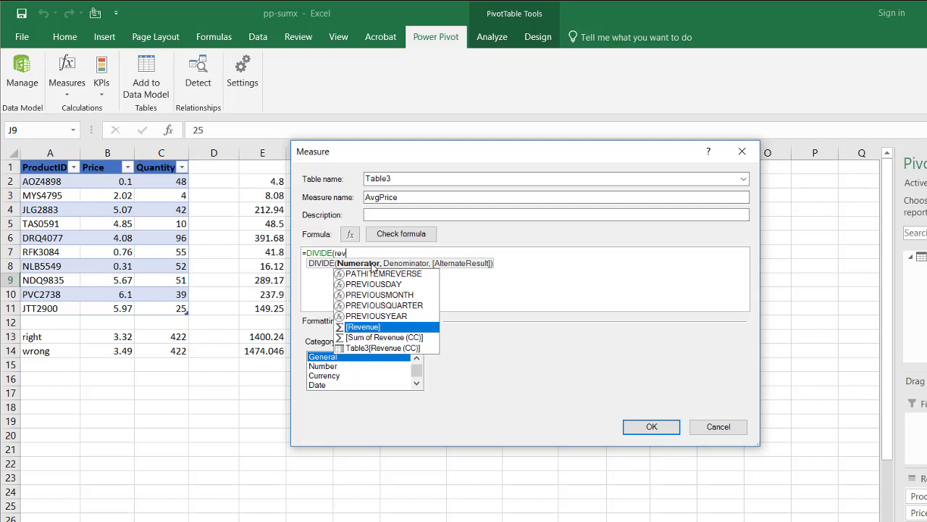
pyautogui.press('BackSpace')
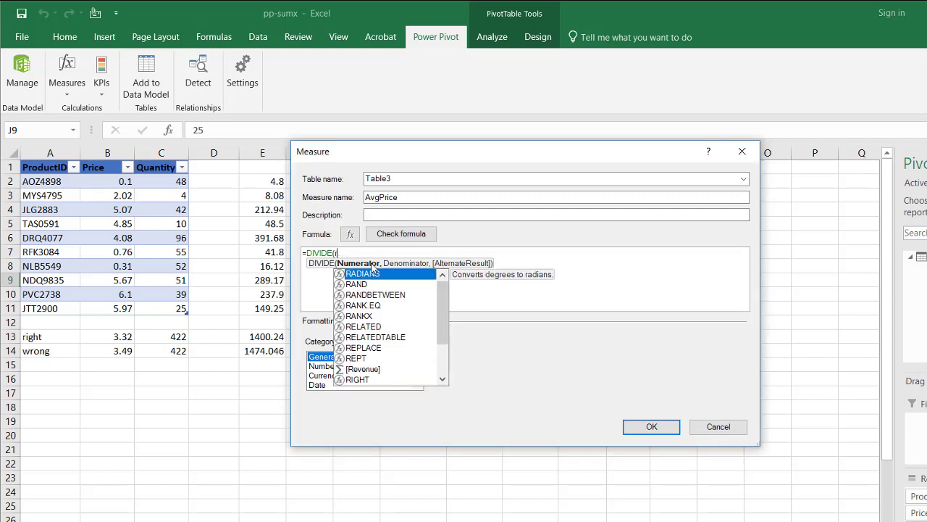
pyautogui.press('BackSpace')
pyautogui.write('tab')
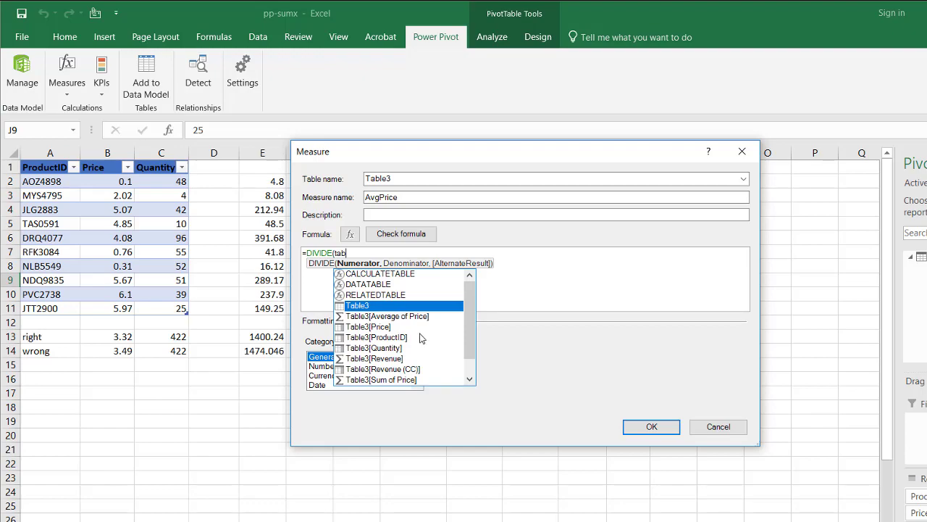
pyautogui.click(383, 359)
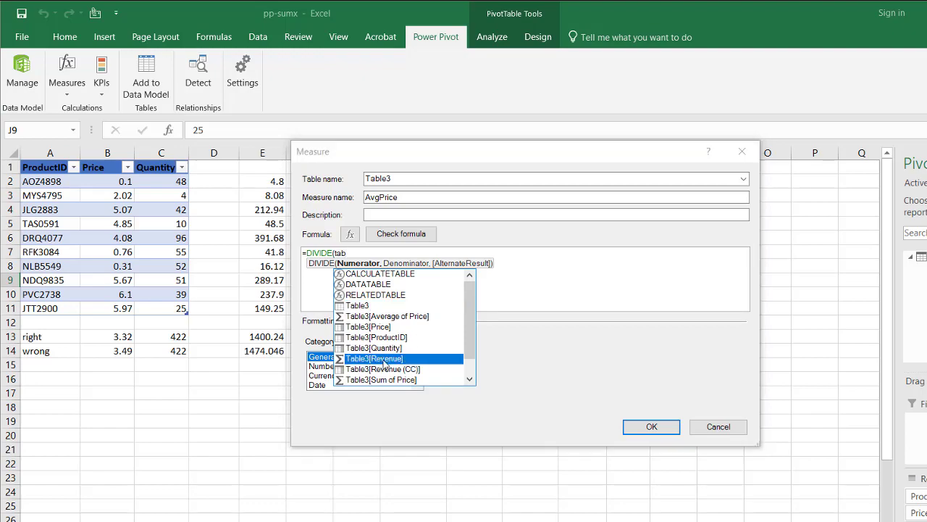
pyautogui.doubleClick(384, 359)
# - Add Table3[TotalQty] as the DIVIDE denominator and close the formula
pyautogui.write(',')
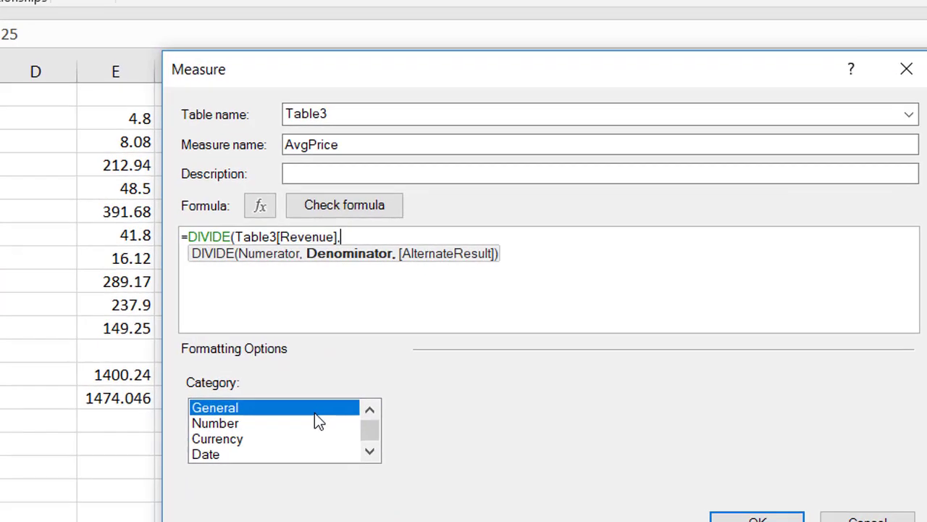
pyautogui.write('to')
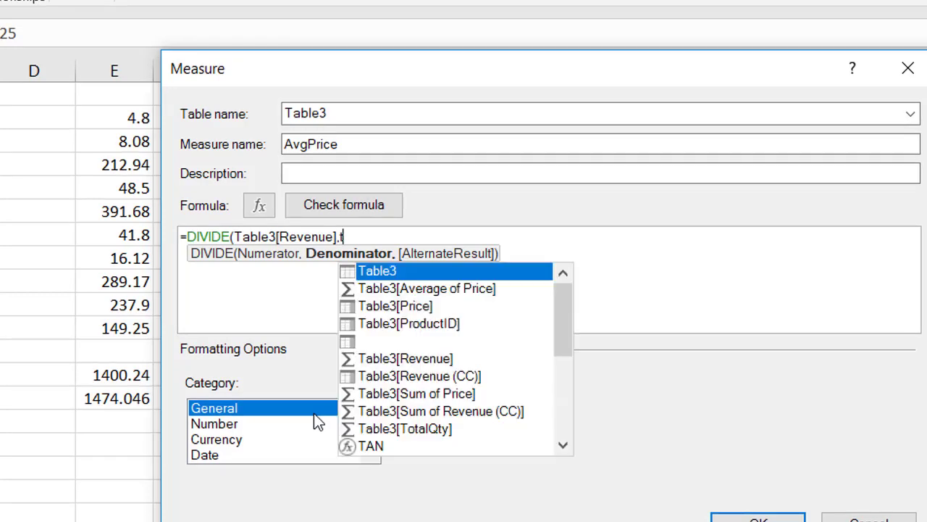
pyautogui.press('BackSpace')
pyautogui.press('BackSpace')
pyautogui.write('tab')
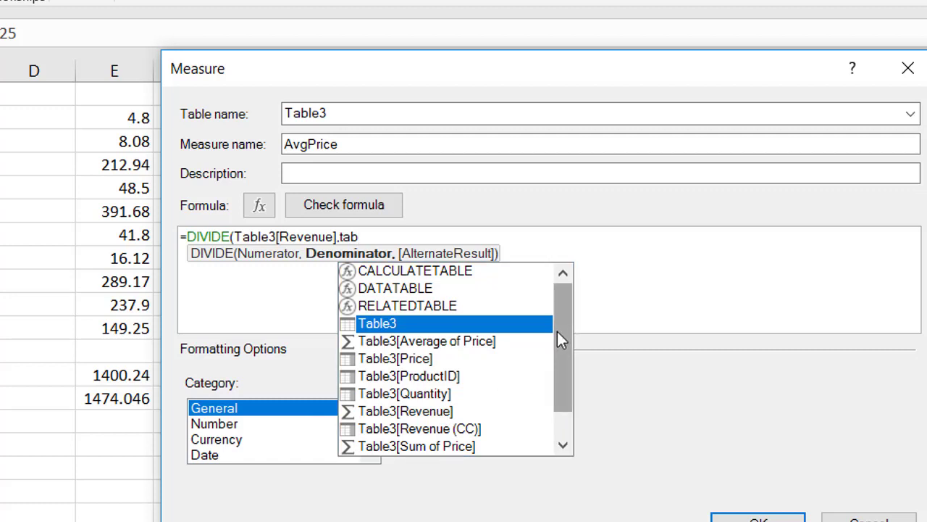
pyautogui.moveTo(557, 334); pyautogui.dragTo(557, 377)
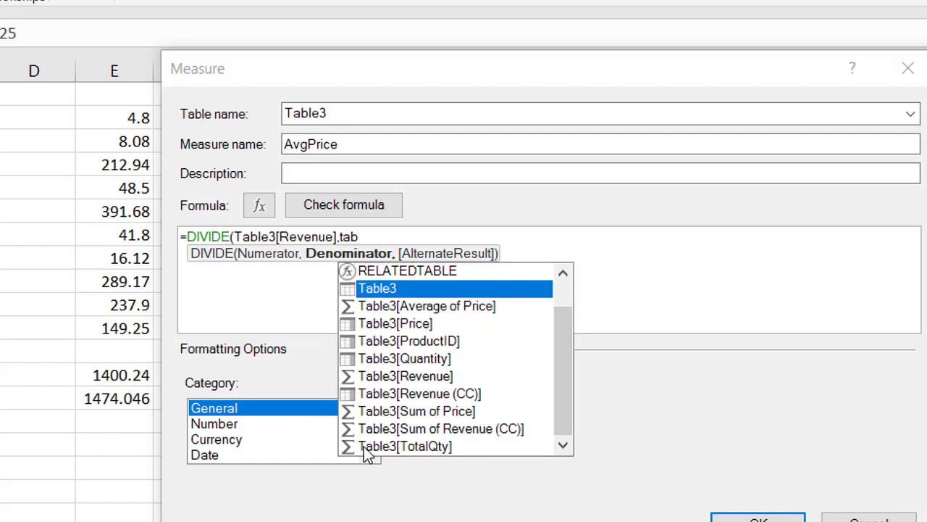
pyautogui.doubleClick(404, 446)
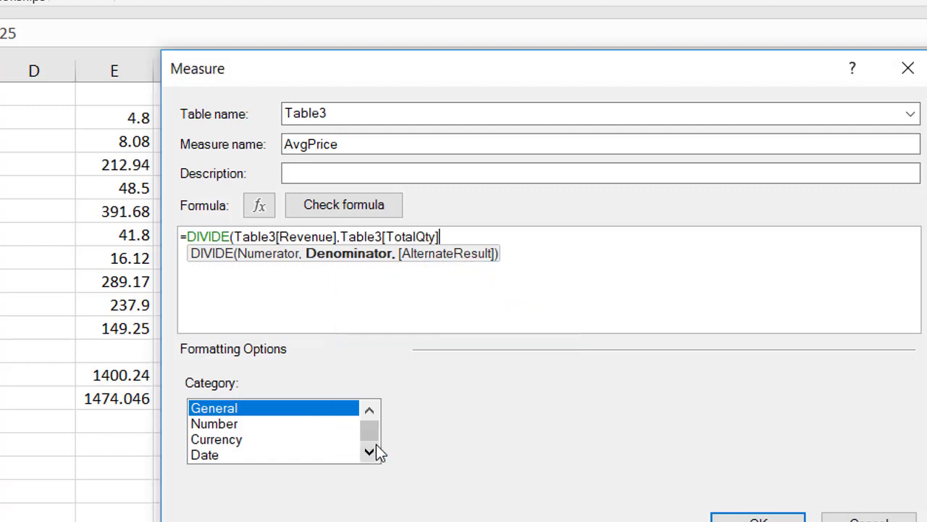
pyautogui.write(')')
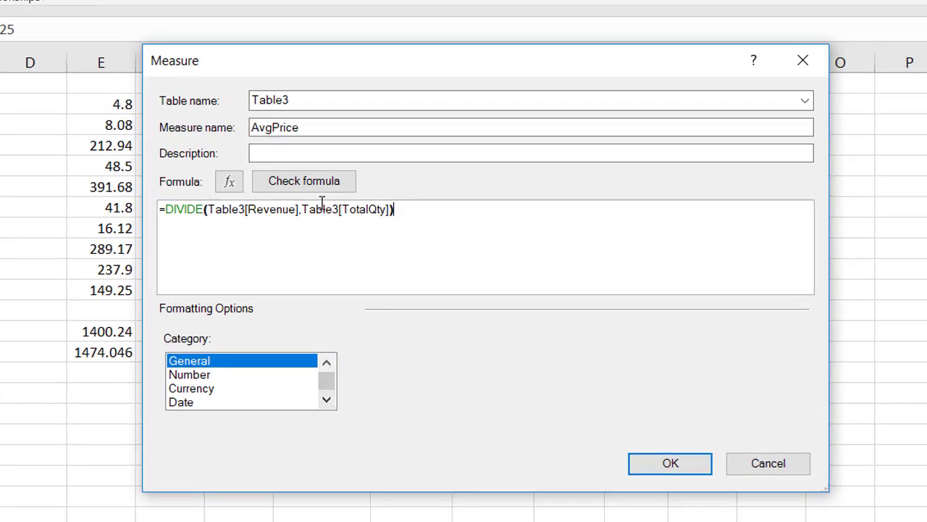
# - Validate the formula, format the measure as Currency, and save it
pyautogui.click(319, 185)
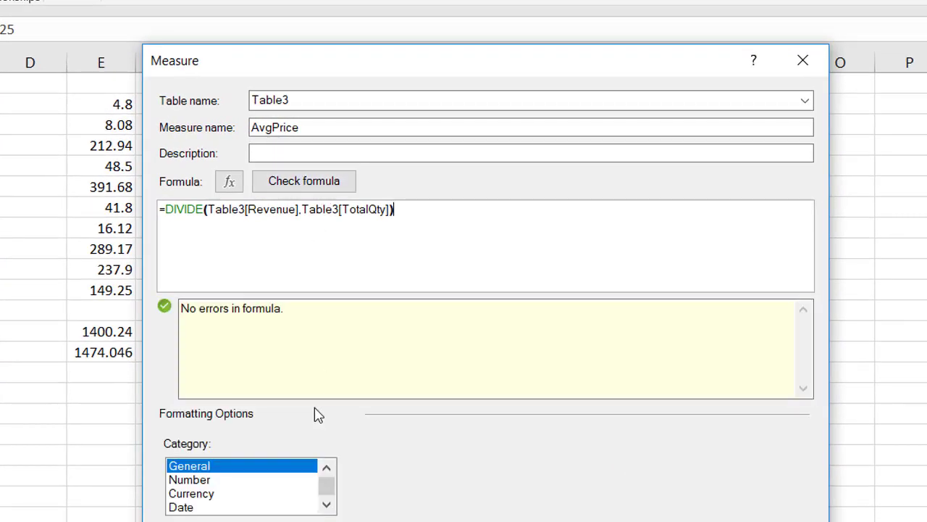
pyautogui.click(201, 483)
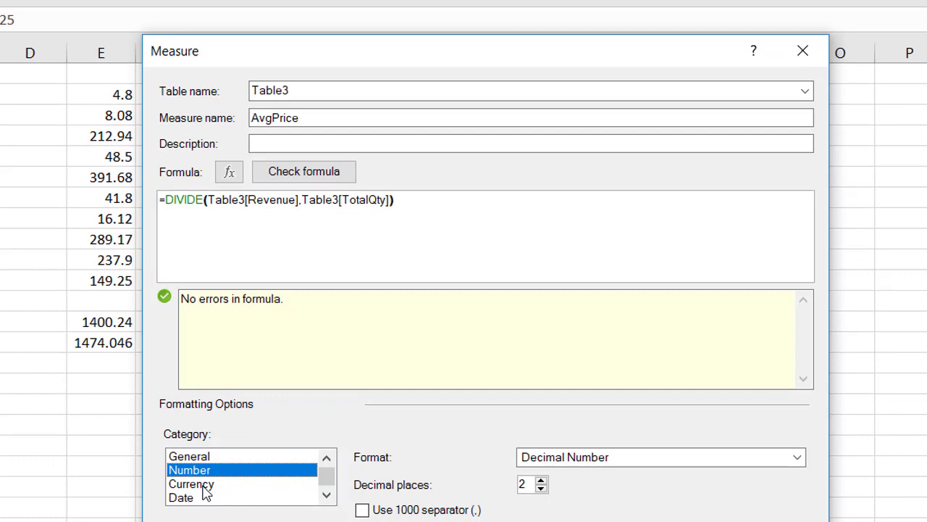
pyautogui.click(203, 493)
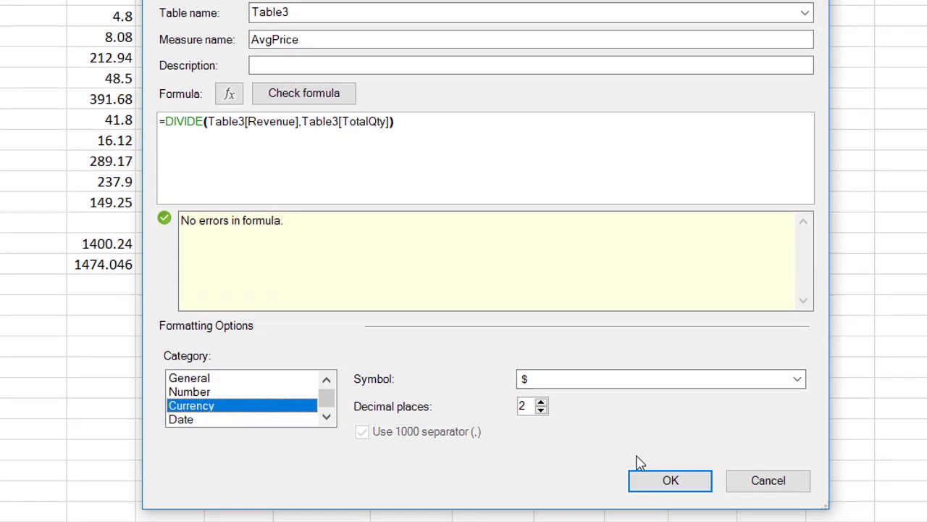
pyautogui.click(669, 483)
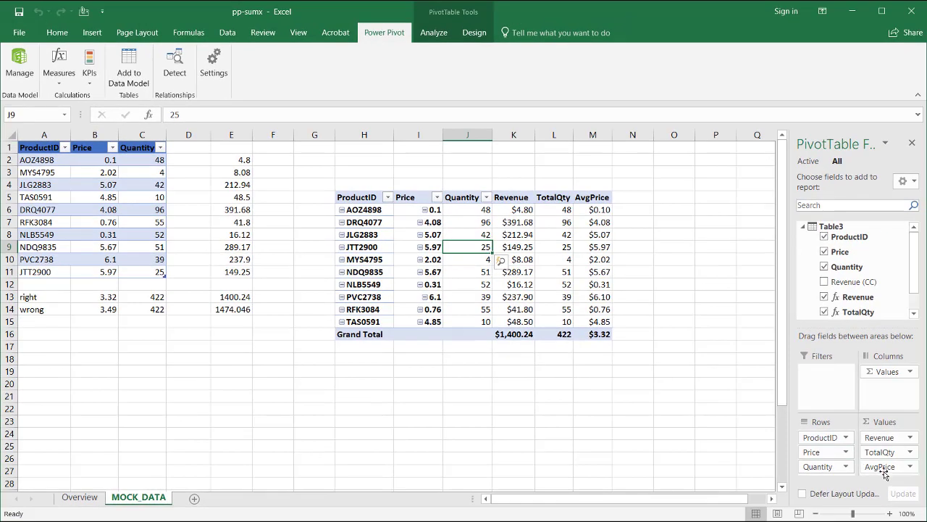
# - Order the values AvgPrice, TotalQty, Revenue and compare the $3.32 AvgPrice total with the worksheet
pyautogui.moveTo(884, 470); pyautogui.dragTo(887, 448)
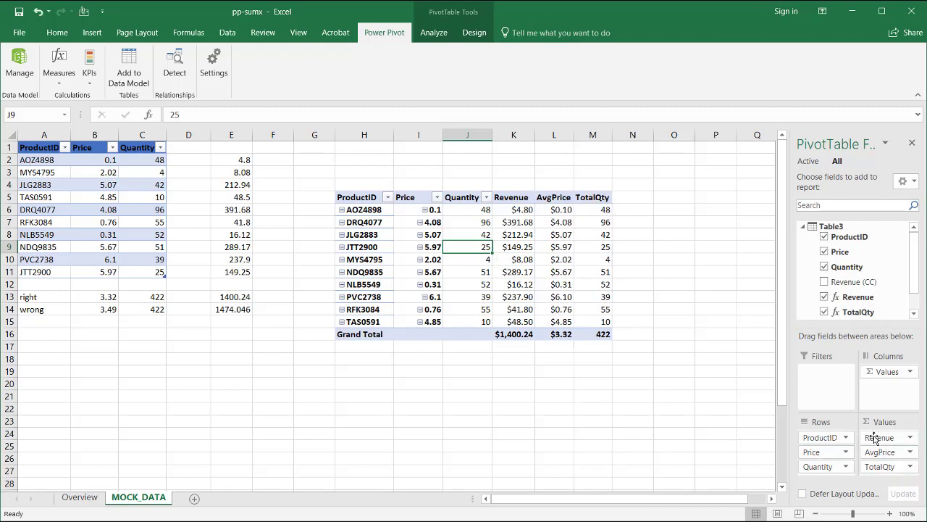
pyautogui.moveTo(874, 438); pyautogui.dragTo(894, 484)
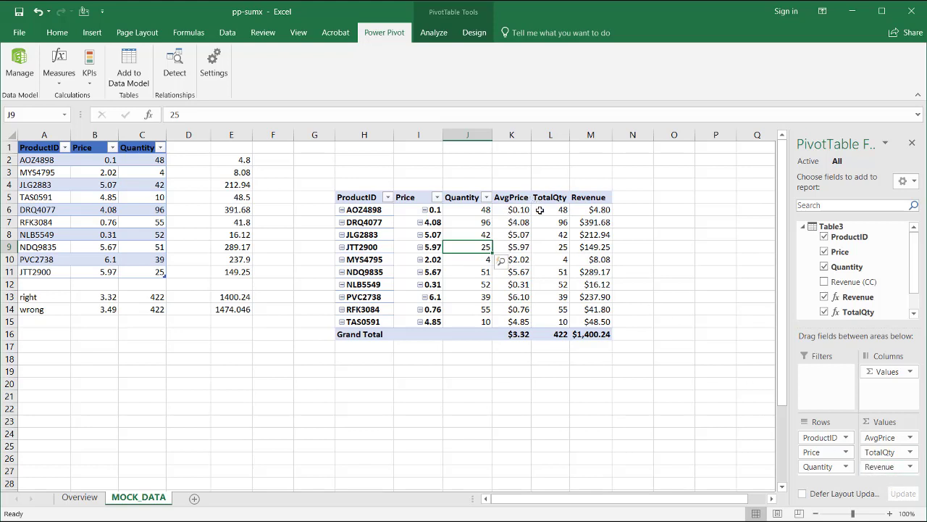
pyautogui.click(513, 334)
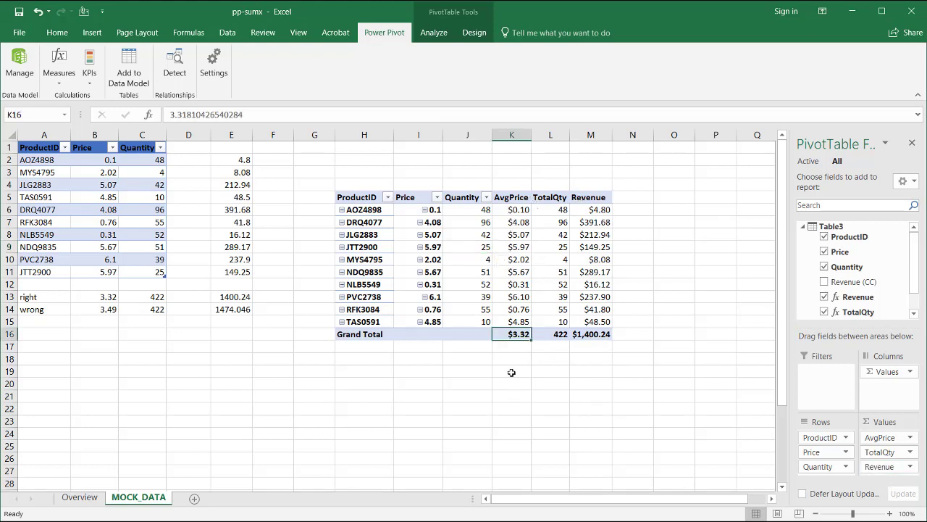
pyautogui.click(96, 298)
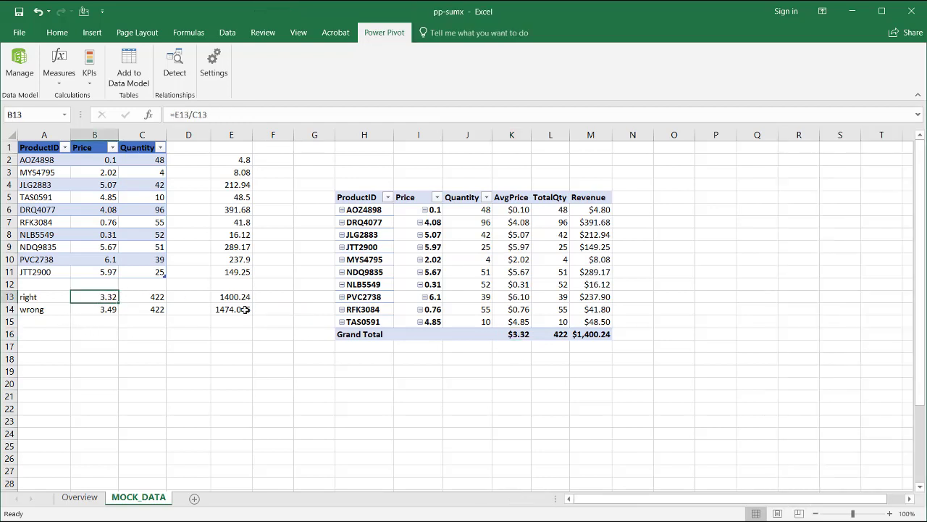
# - Check the 422 TotalQty and $1,400.24 Revenue grand totals against the worksheet totals
pyautogui.click(550, 333)
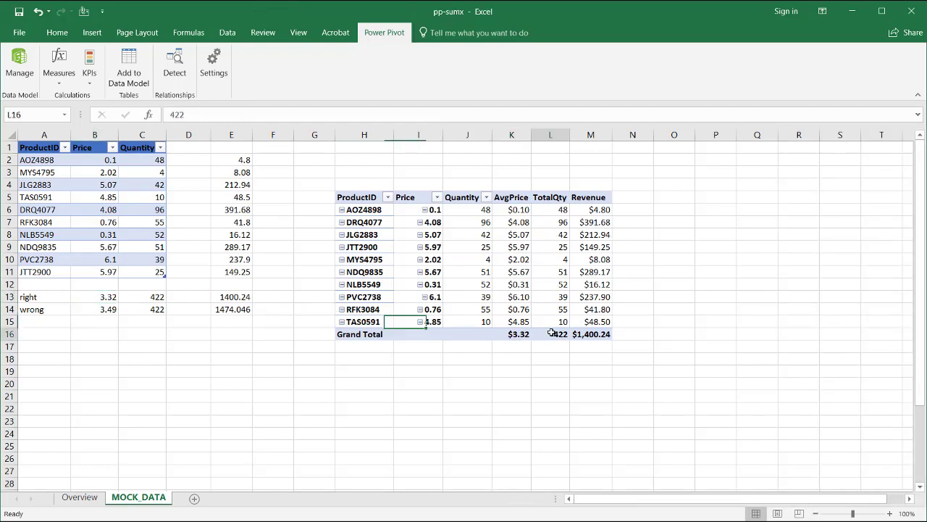
pyautogui.click(149, 292)
pyautogui.click(242, 297)
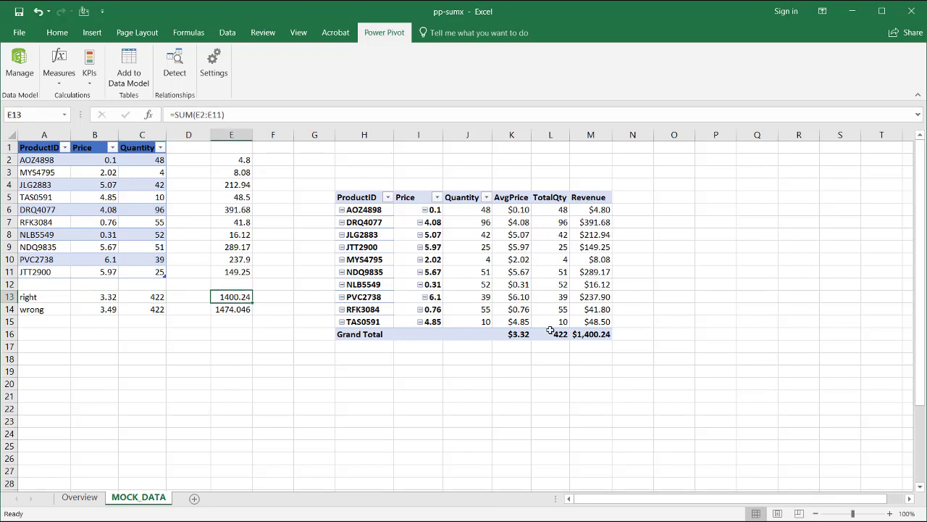
pyautogui.click(598, 334)
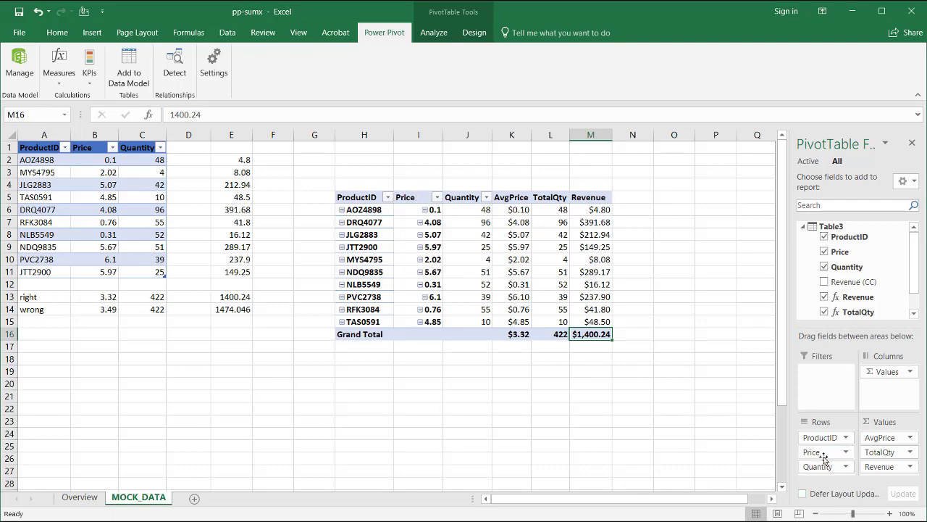
# - Place Price below Quantity in the rows and inspect the $3.32 AvgPrice grand total
pyautogui.moveTo(822, 453); pyautogui.dragTo(826, 472)
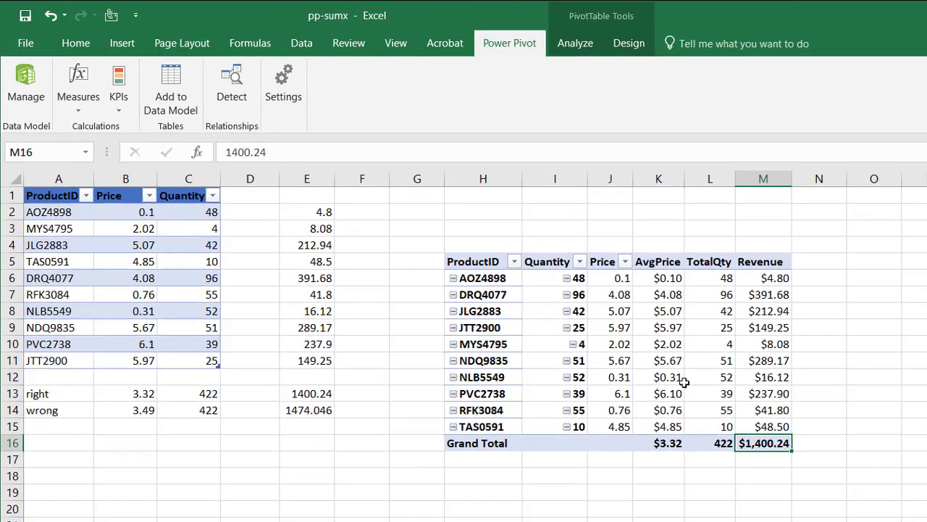
pyautogui.moveTo(520, 296)
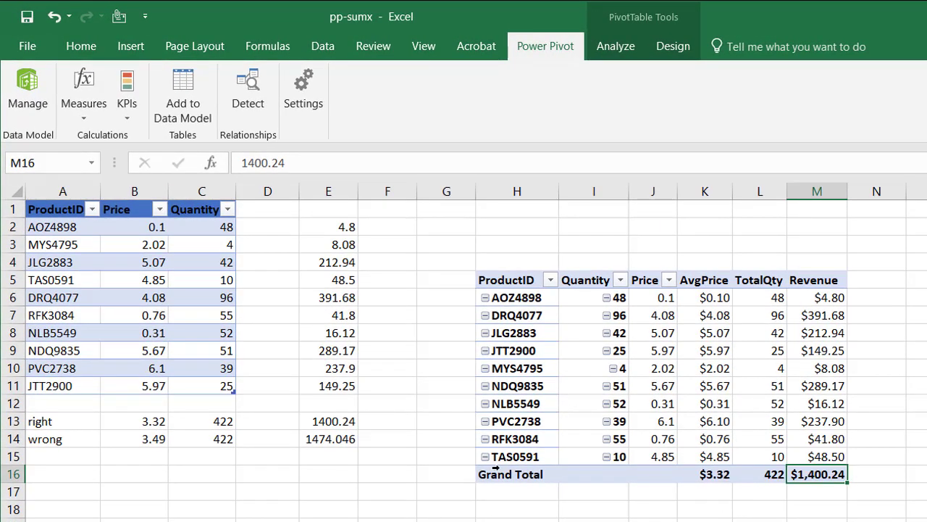
pyautogui.click(700, 475)
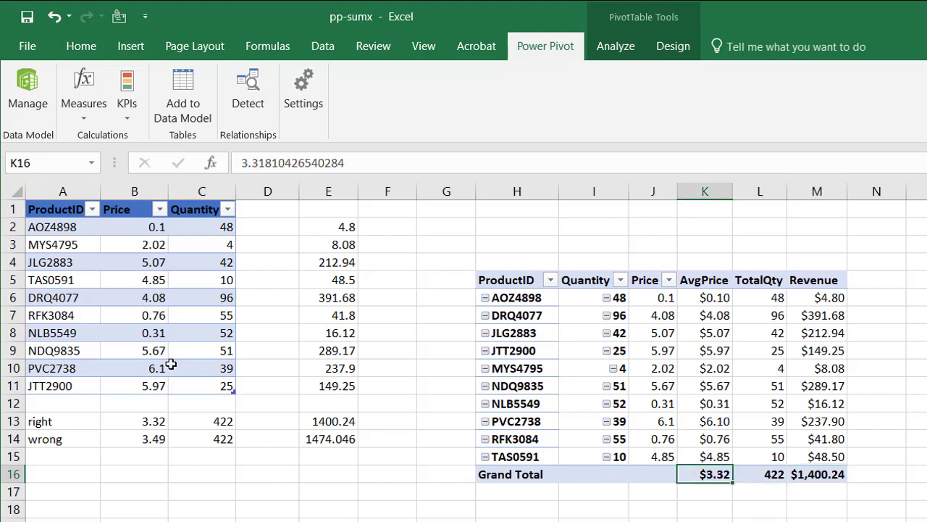
# - Review the worksheet's plain-average, Price and Quantity ranges, and C13, E13, B13 check formulas
pyautogui.click(134, 438)
pyautogui.moveTo(132, 225); pyautogui.dragTo(134, 377)
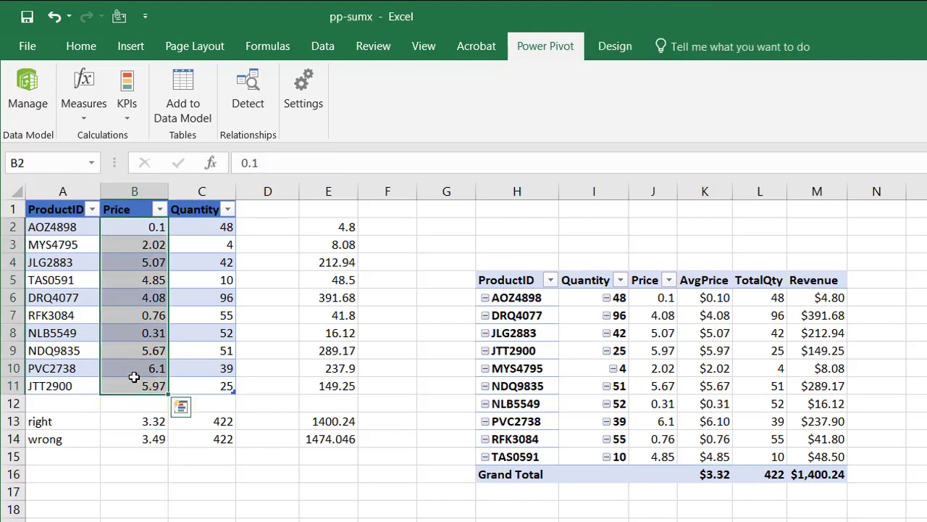
pyautogui.click(145, 441)
pyautogui.moveTo(206, 226); pyautogui.dragTo(209, 389)
pyautogui.click(212, 418)
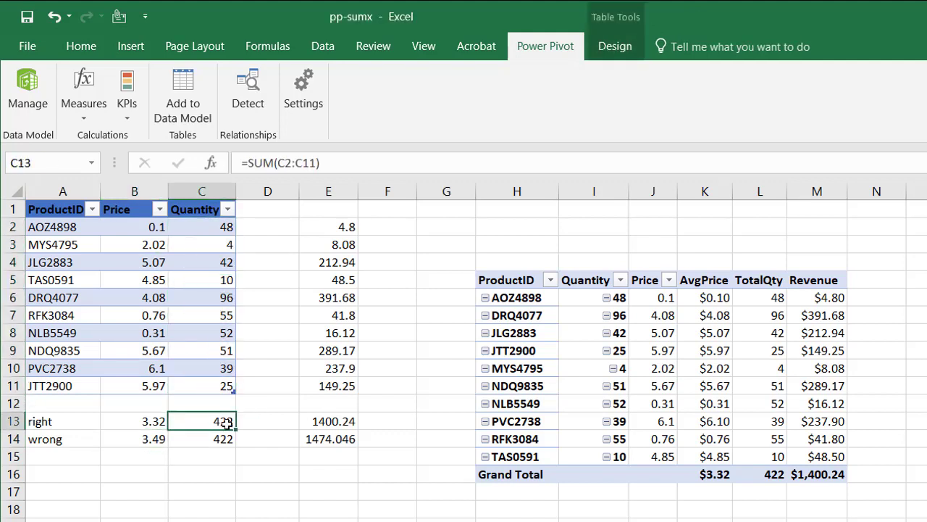
pyautogui.click(330, 424)
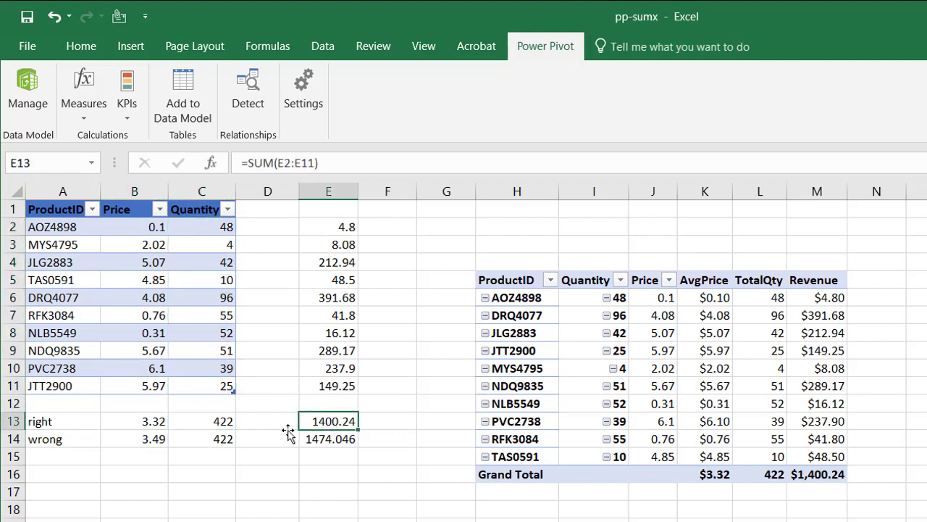
pyautogui.click(126, 422)
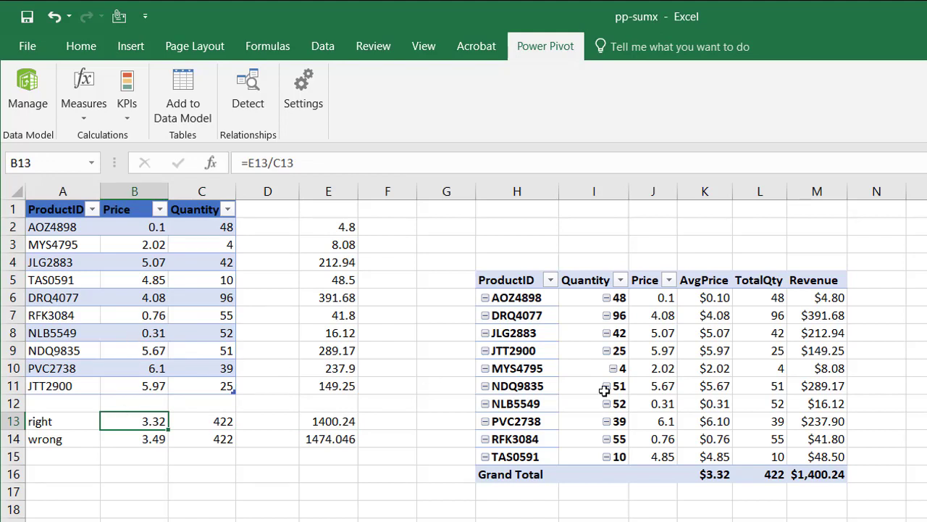
# - Inspect per-product AvgPrice values, such as $5.07 for JLG2883
pyautogui.click(681, 391)
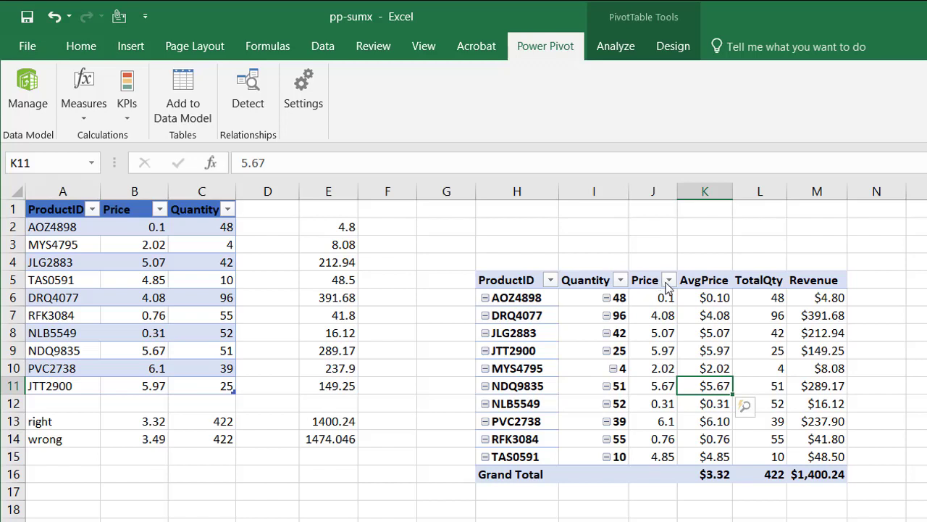
pyautogui.click(708, 336)
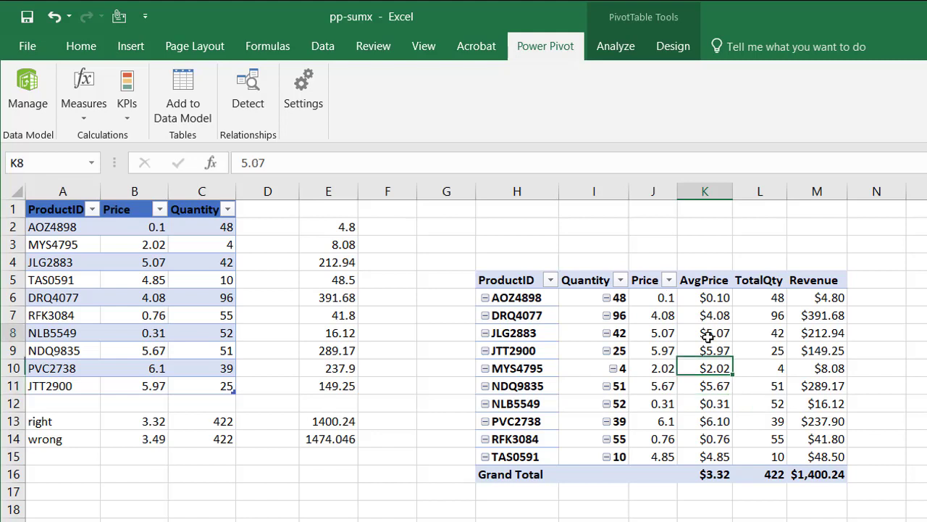
pyautogui.moveTo(708, 336)
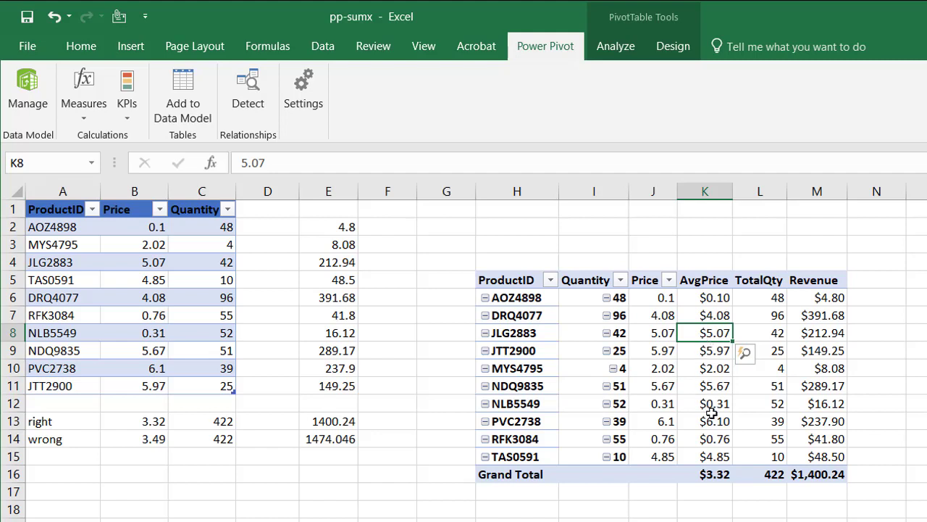
pyautogui.moveTo(712, 413)
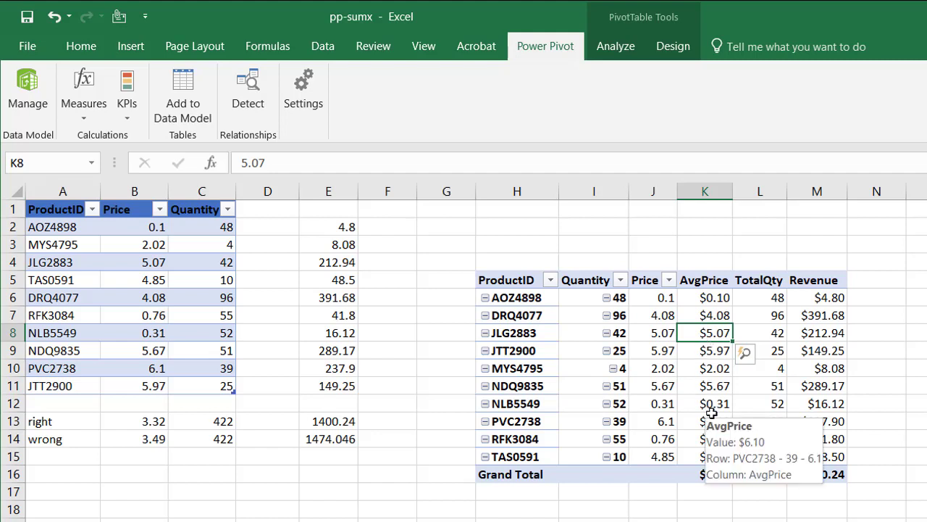